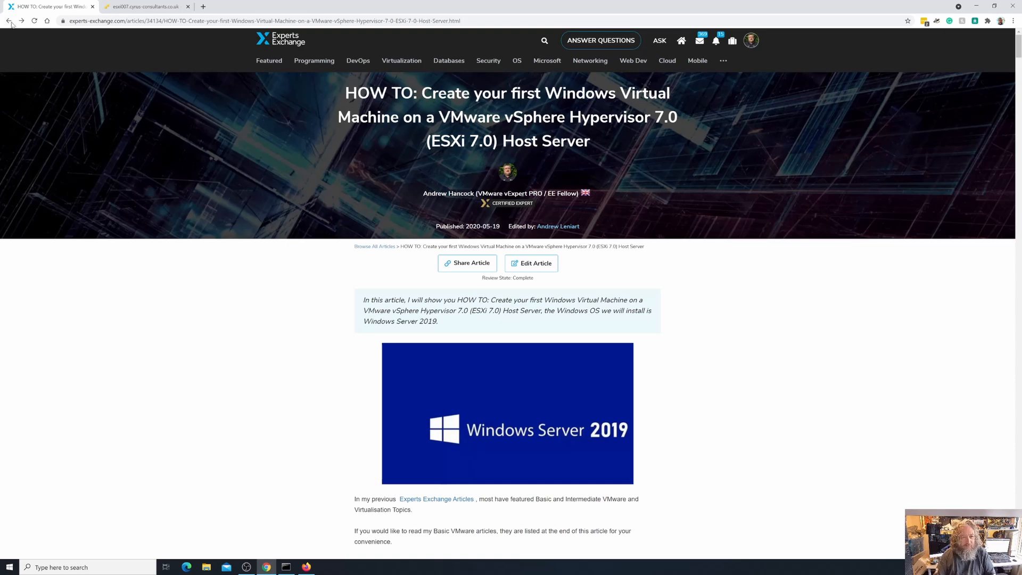
# After reading the Experts Exchange guide, switch to the esxi007 ESXi Host Client tab
pyautogui.click(118, 8)
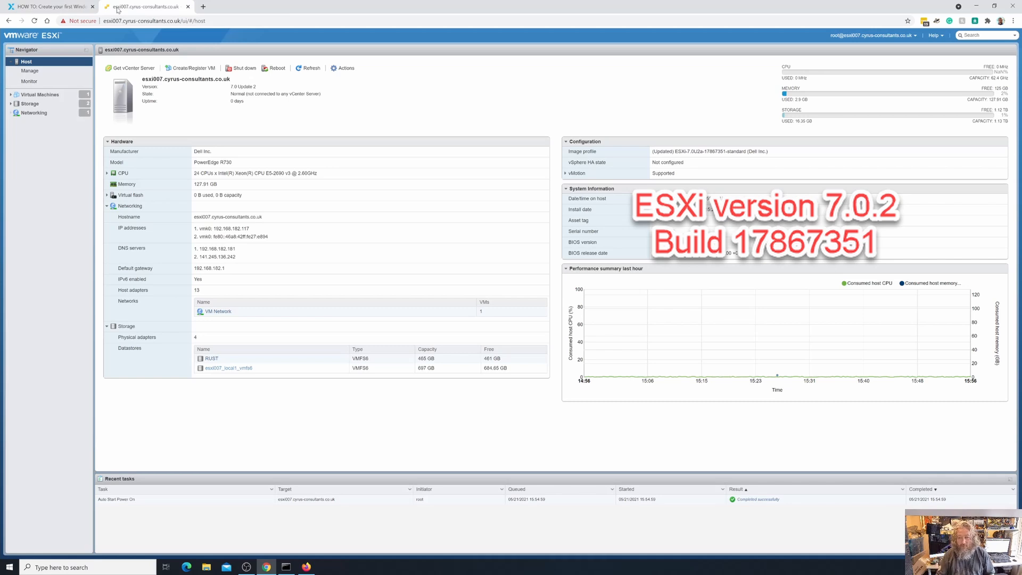
# Collapse System Information and open the esxi007_local1_vmfs6 datastore page
pyautogui.click(566, 189)
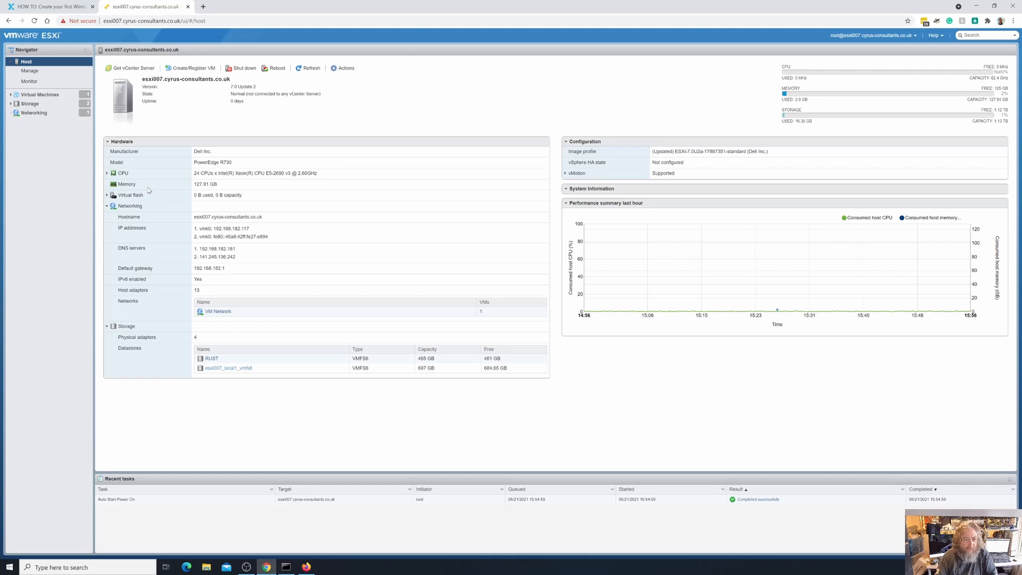
pyautogui.click(219, 368)
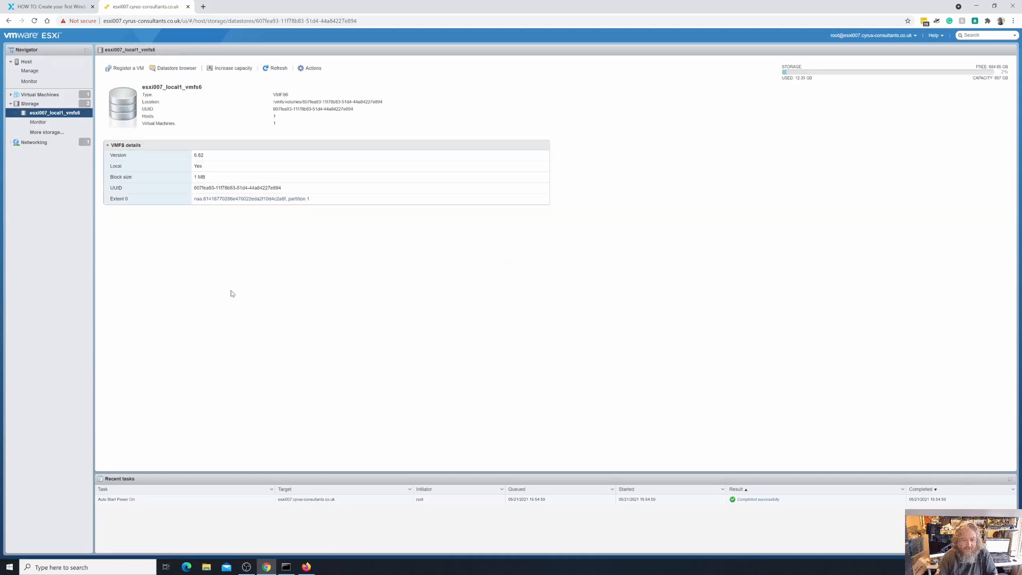
# Check the ISO images in the datastore's isos folder, then return to the host summary
pyautogui.click(186, 69)
pyautogui.click(414, 234)
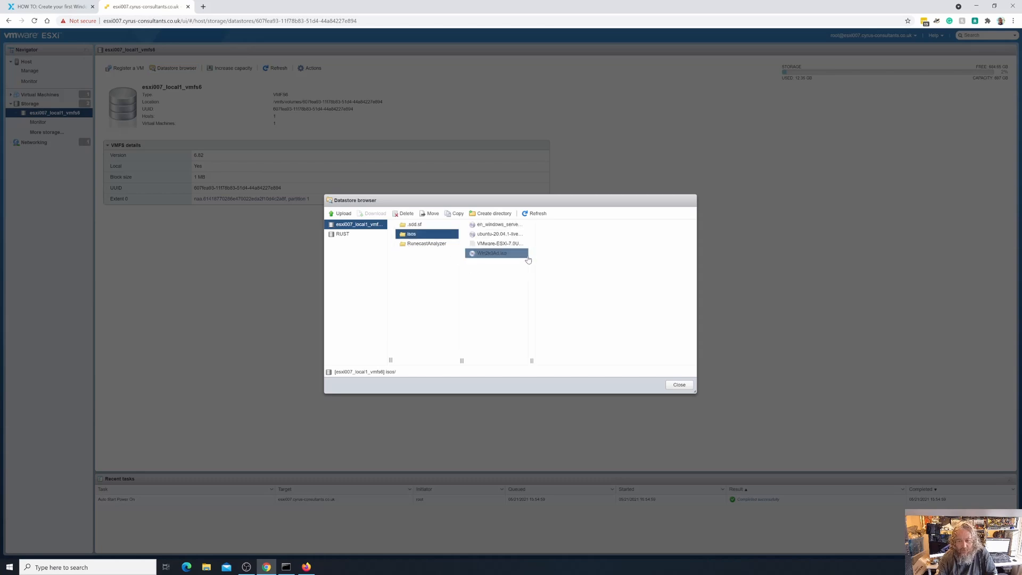
pyautogui.click(536, 214)
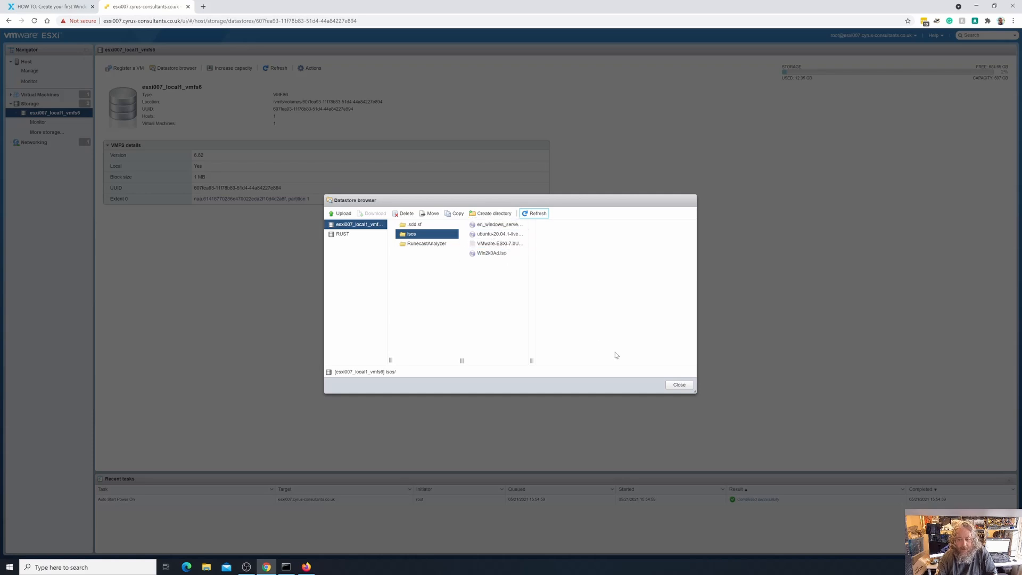
pyautogui.click(679, 384)
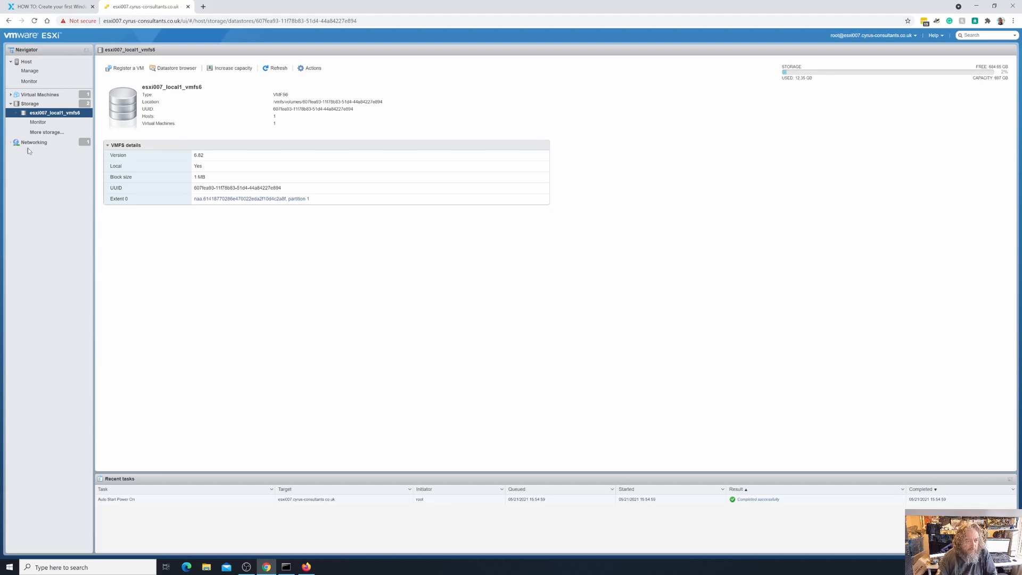
pyautogui.click(11, 104)
# Launch the New virtual machine wizard via Create/Register VM on the Host
pyautogui.click(26, 62)
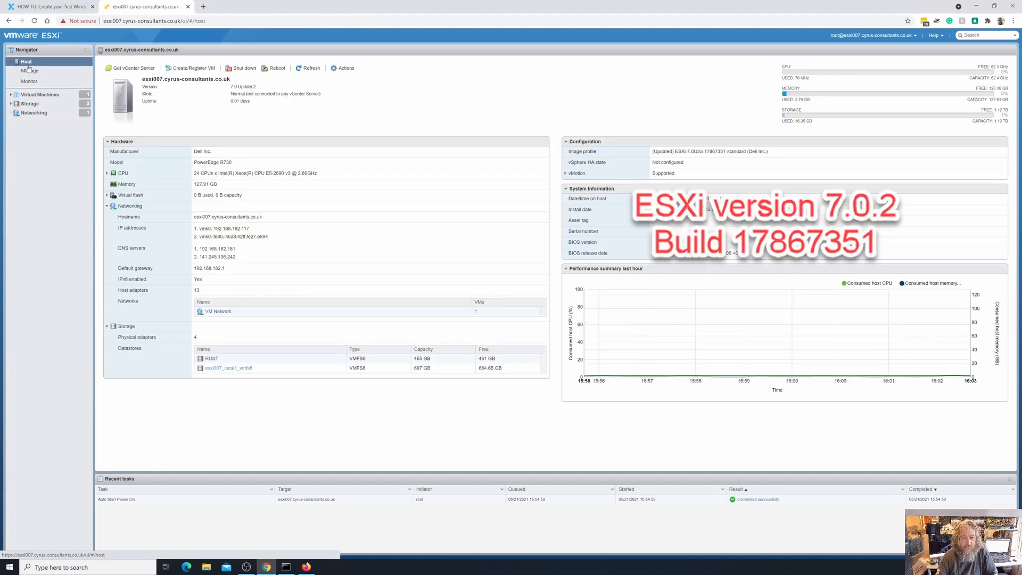
pyautogui.rightClick(29, 65)
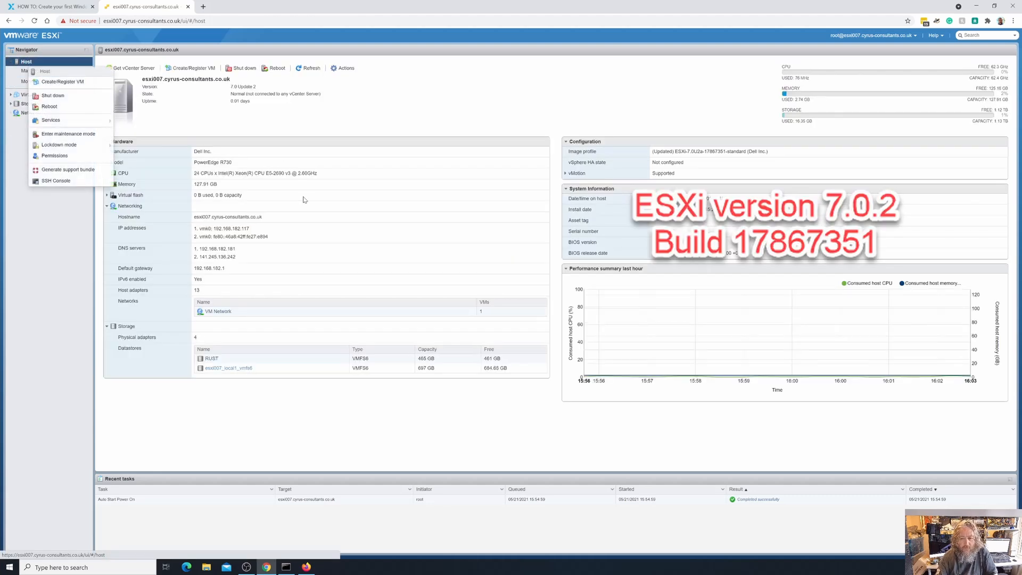
pyautogui.click(566, 189)
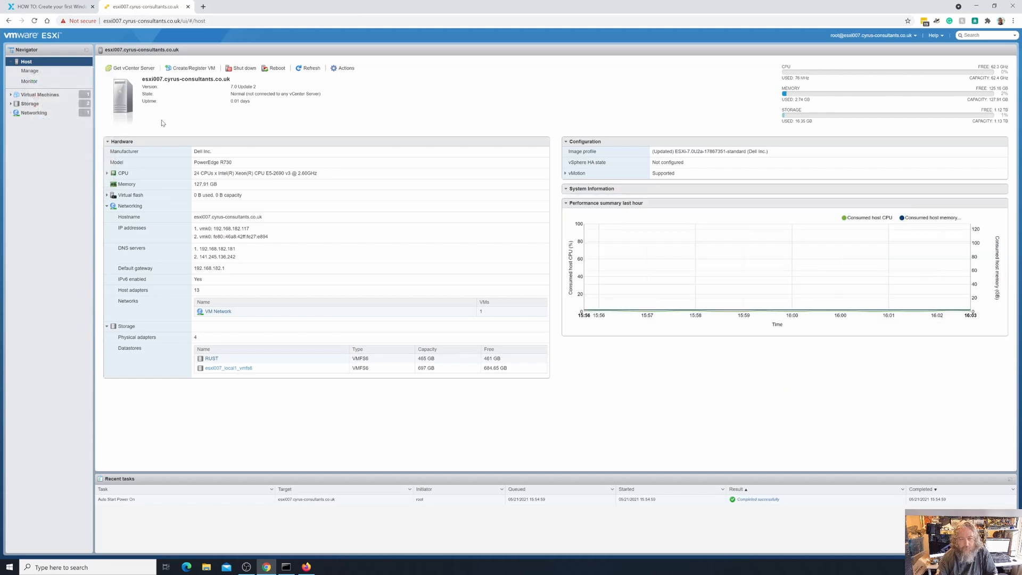
pyautogui.rightClick(57, 61)
pyautogui.click(82, 80)
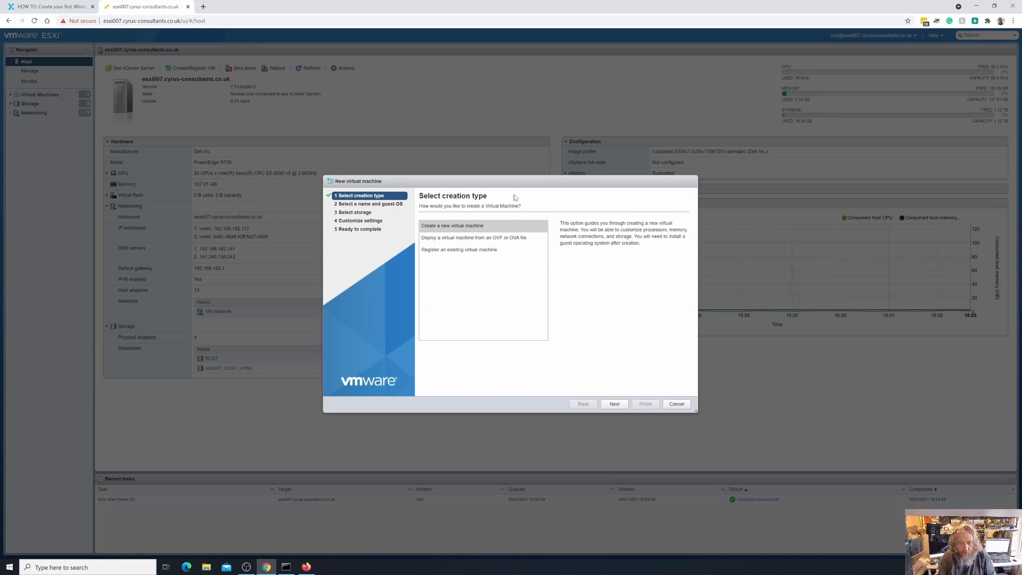
# Choose 'Create a new virtual machine', enter 'First-' as the name, and return to the article
pyautogui.moveTo(533, 185); pyautogui.dragTo(505, 182)
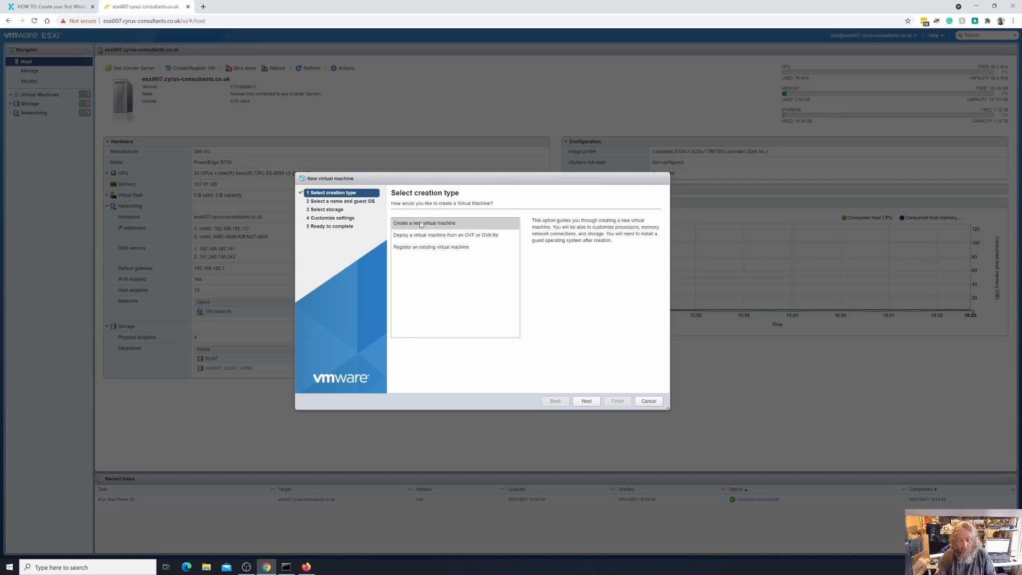
pyautogui.click(456, 248)
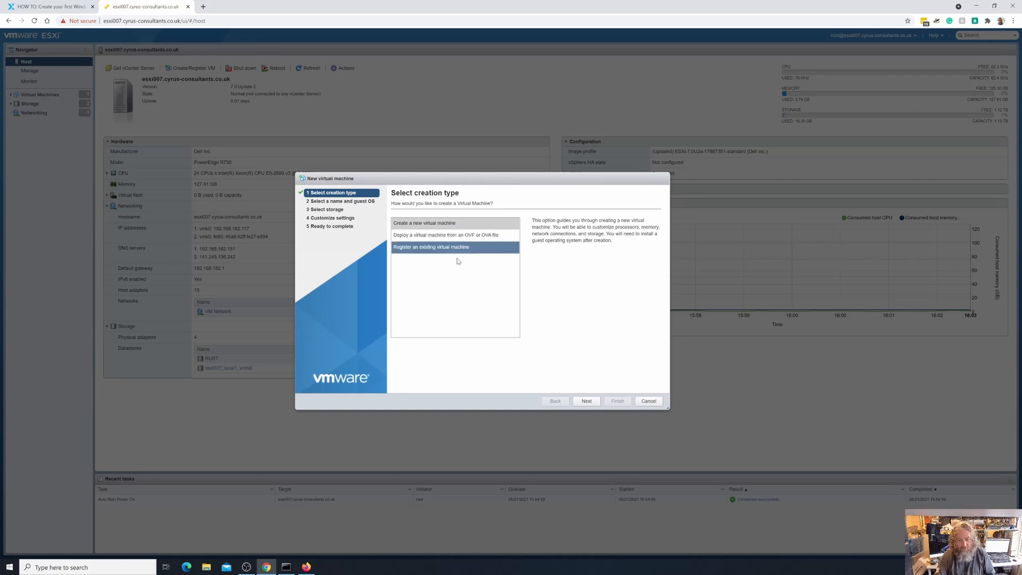
pyautogui.click(589, 402)
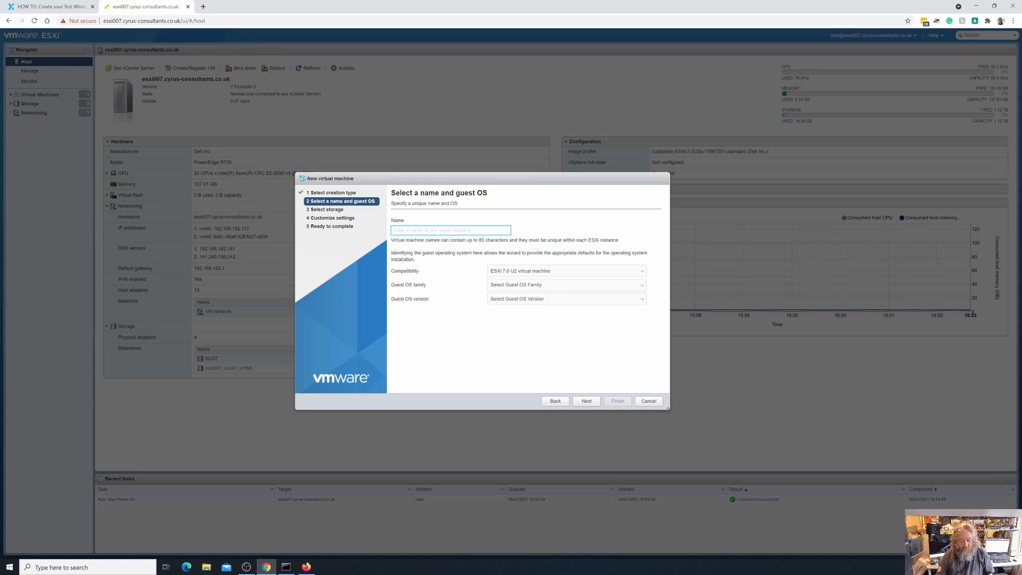
pyautogui.write('Fi')
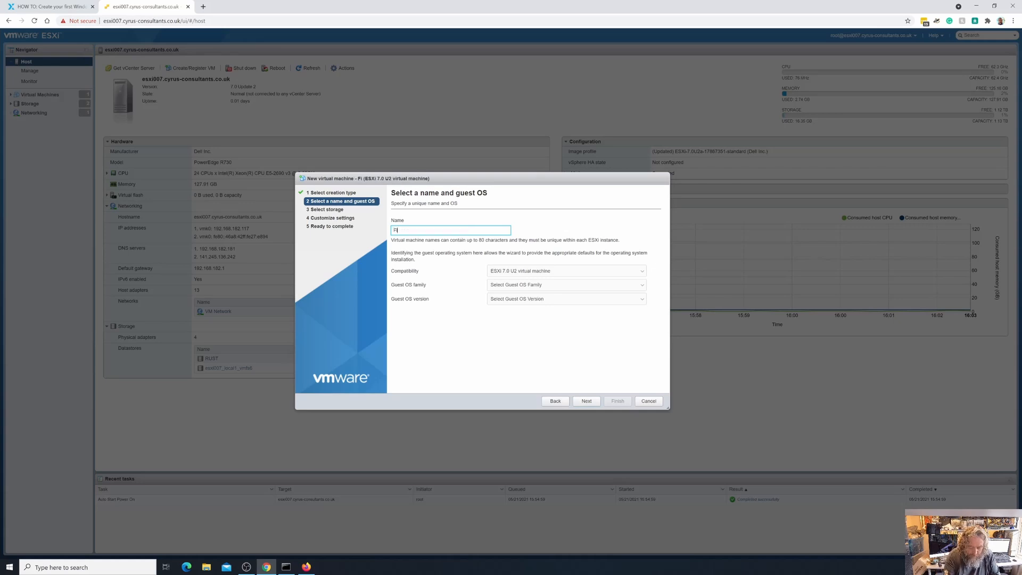
pyautogui.write('rst-')
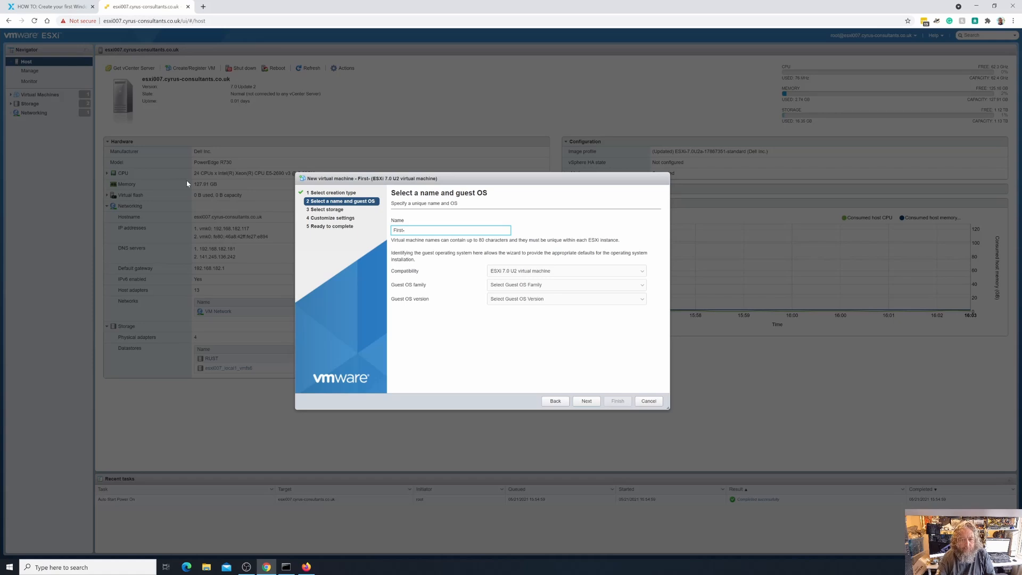
pyautogui.click(48, 7)
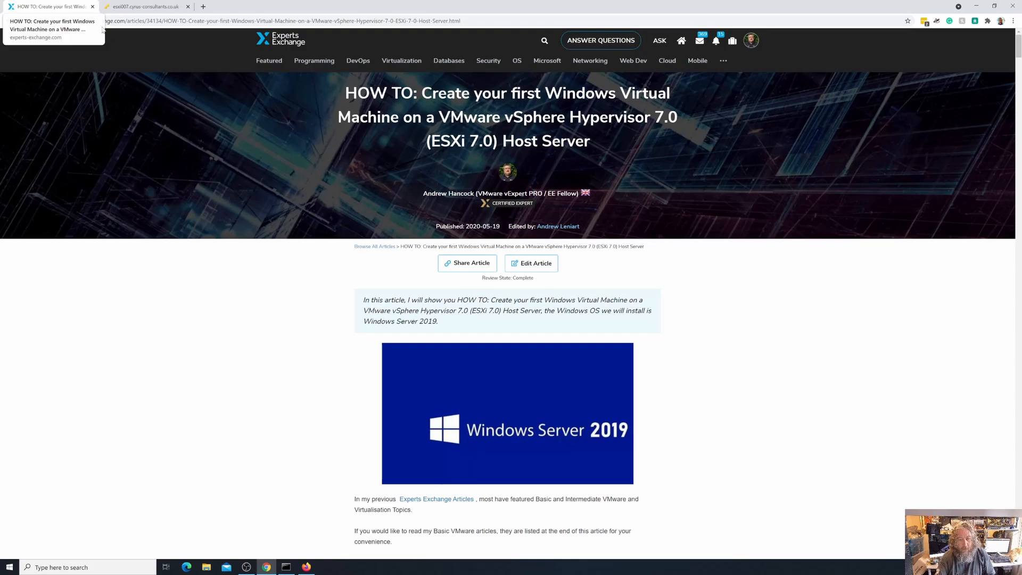
# Find the article's 'Select a name and guest OS' screenshot, then return to the esxi007 wizard
pyautogui.scroll(-6, 135, 170)
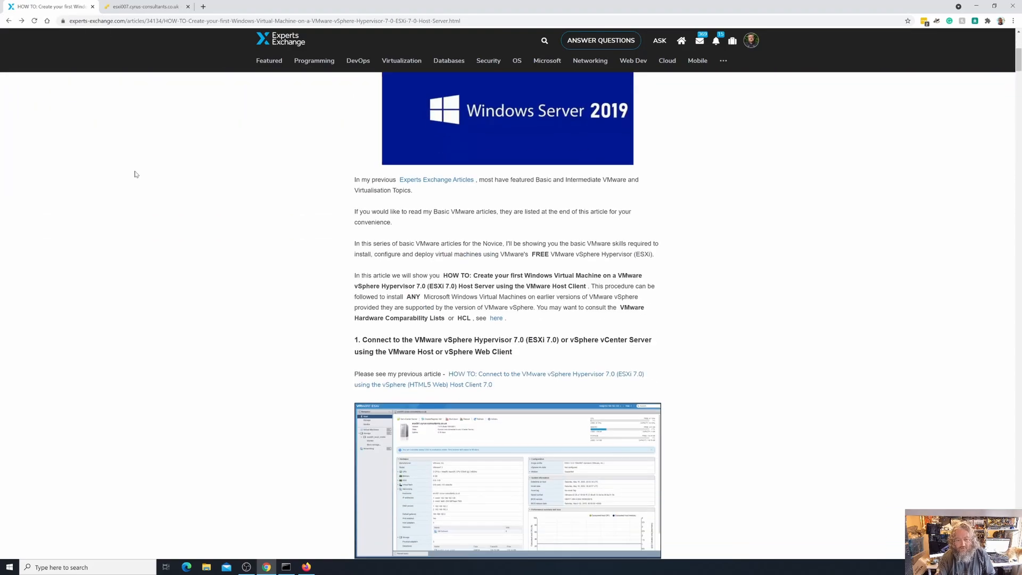
pyautogui.scroll(-10, 135, 174)
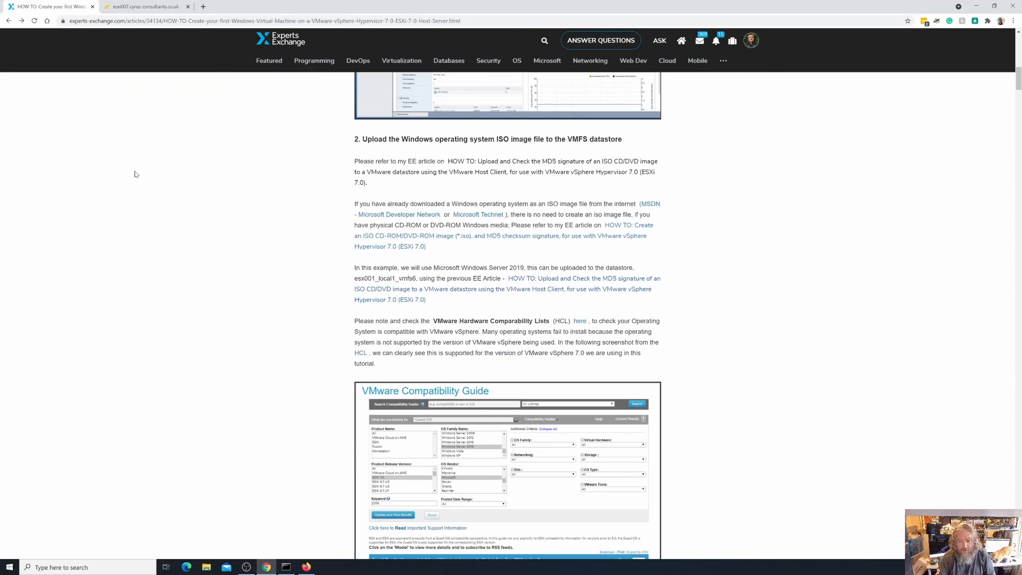
pyautogui.scroll(-7, 135, 174)
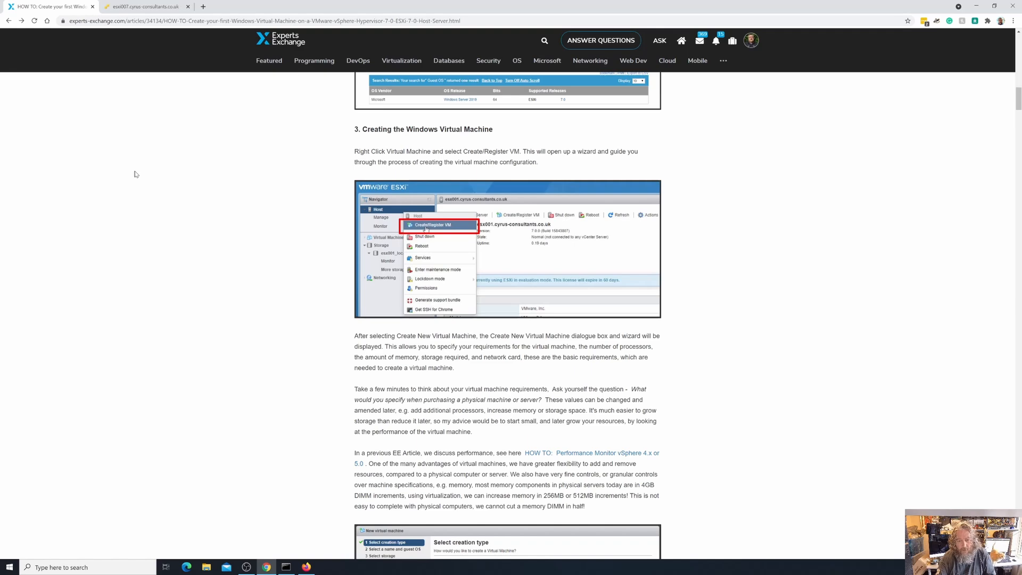
pyautogui.scroll(-5, 135, 174)
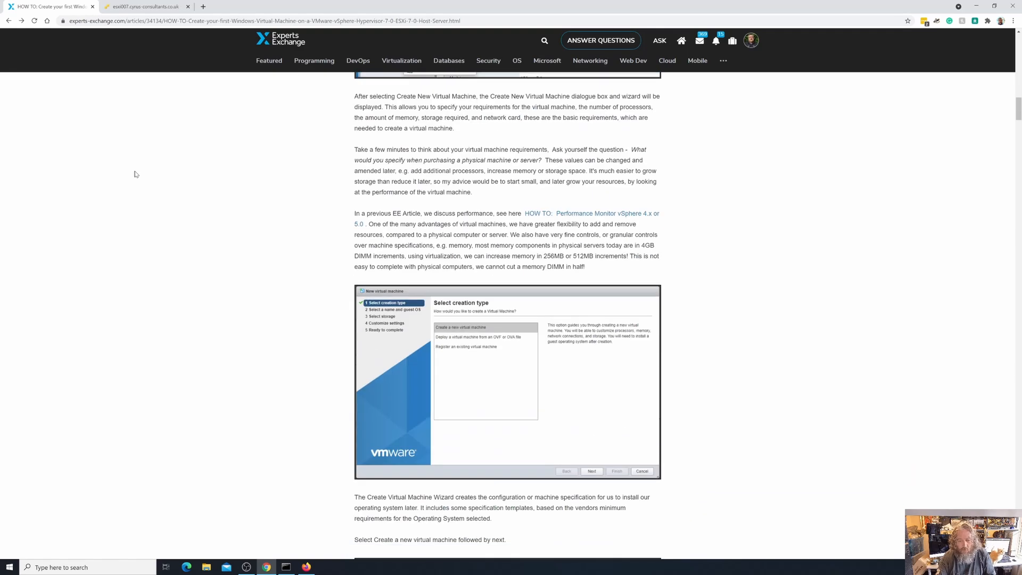
pyautogui.scroll(-6, 135, 174)
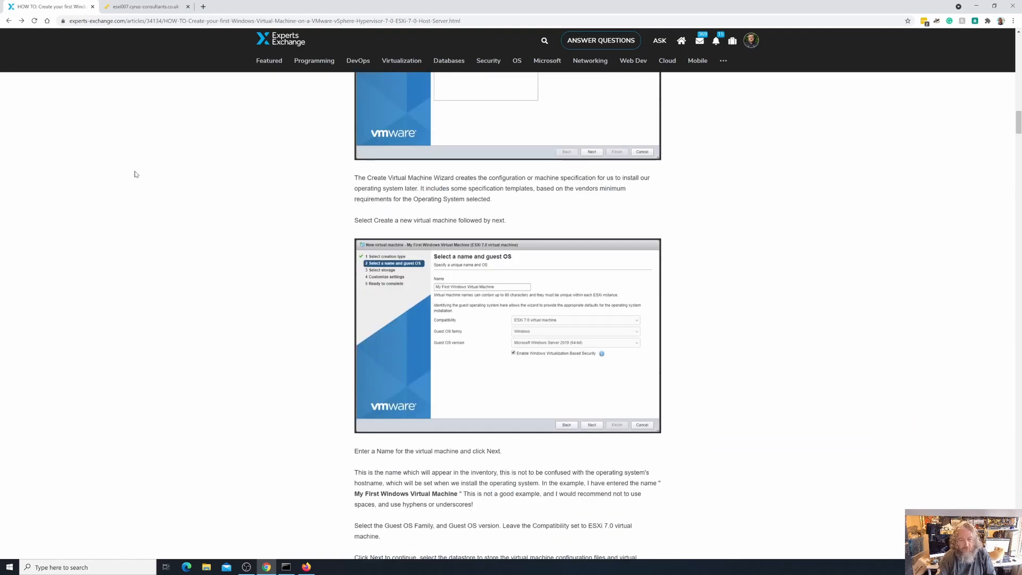
pyautogui.click(139, 7)
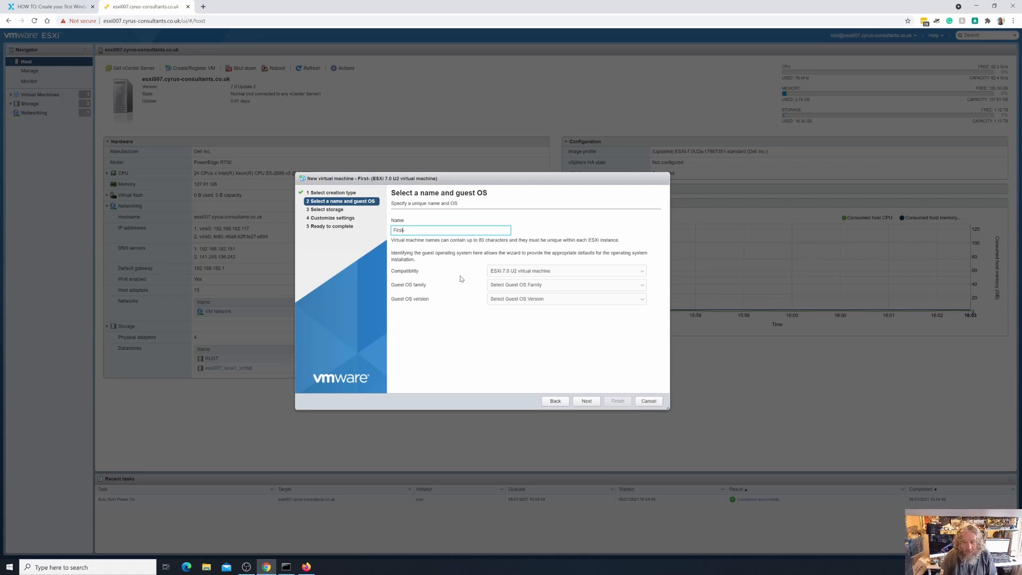
# Complete the VM name as My-First-Windows-Virtual-Machine and view the Compatibility options
pyautogui.write('My-')
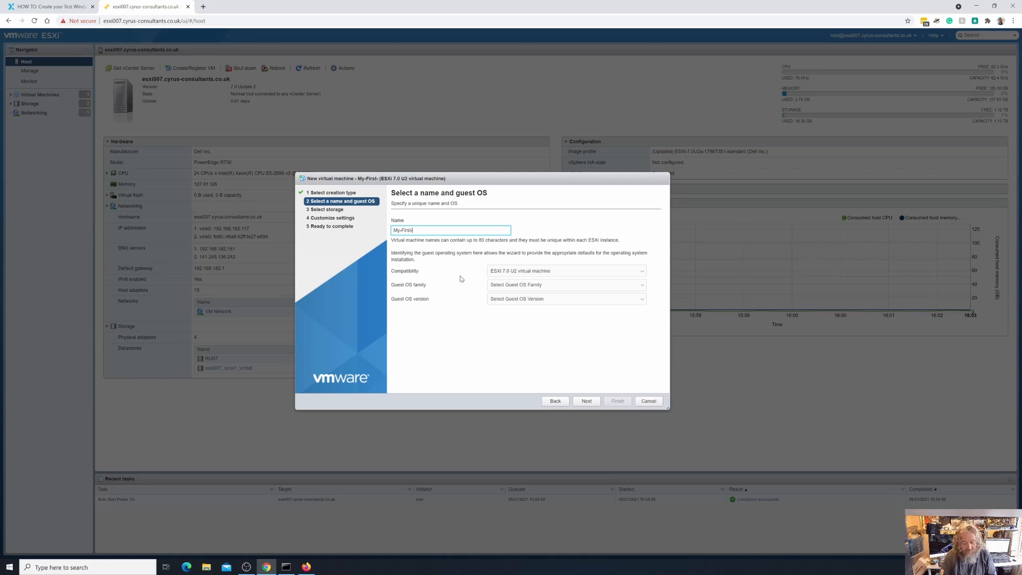
pyautogui.write('Virtual')
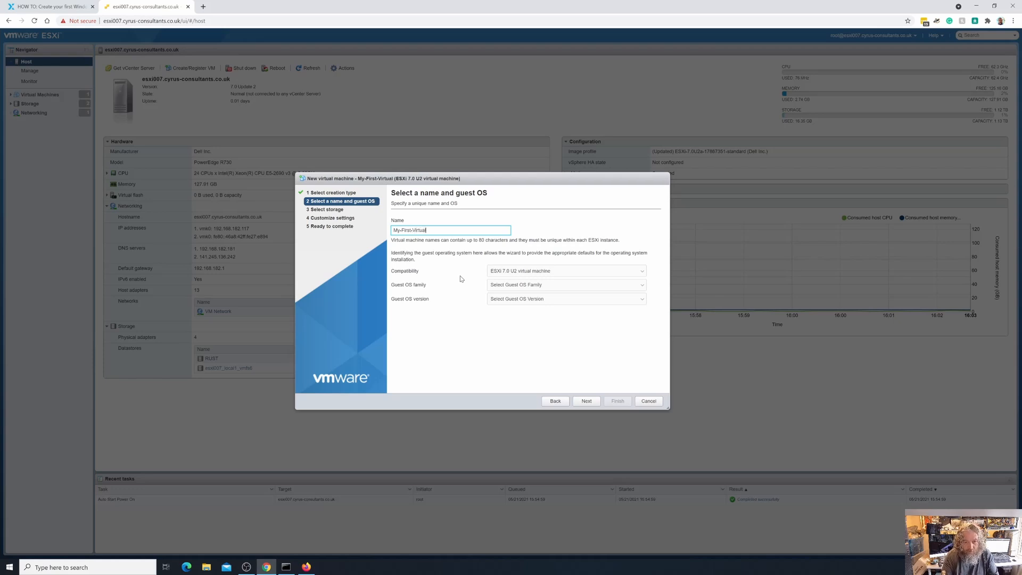
pyautogui.write('-Machine')
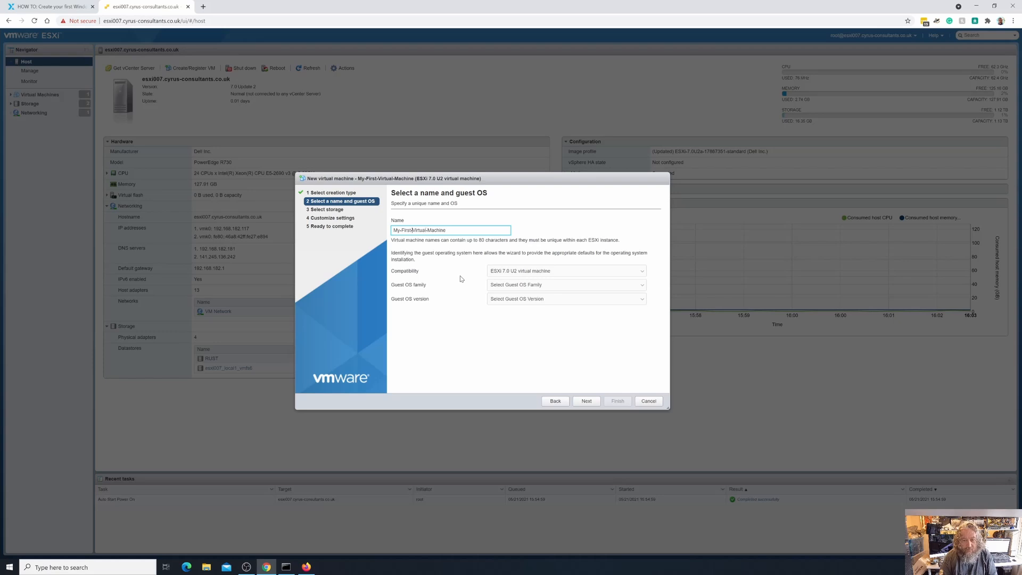
pyautogui.write('Windows-')
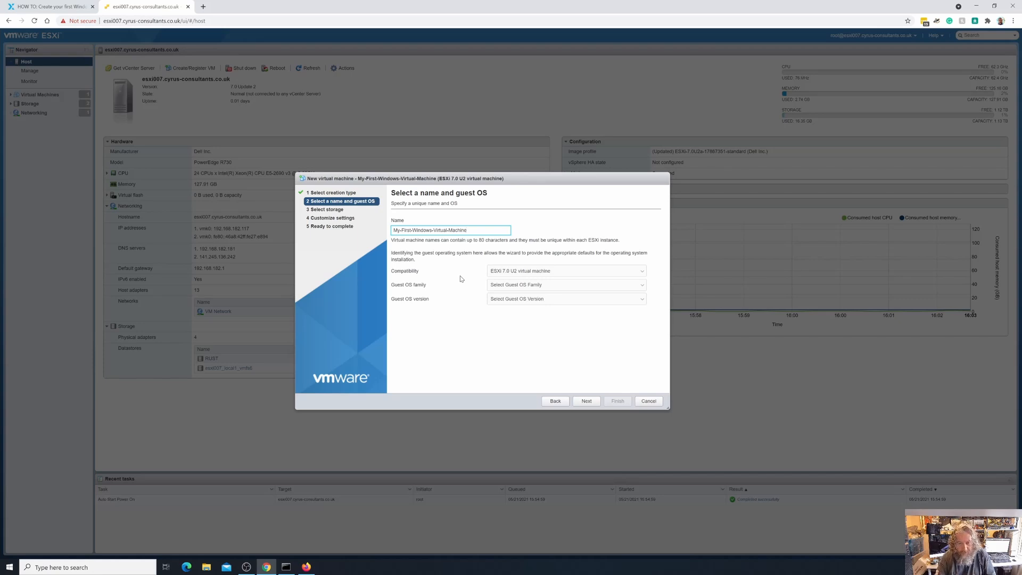
pyautogui.click(520, 273)
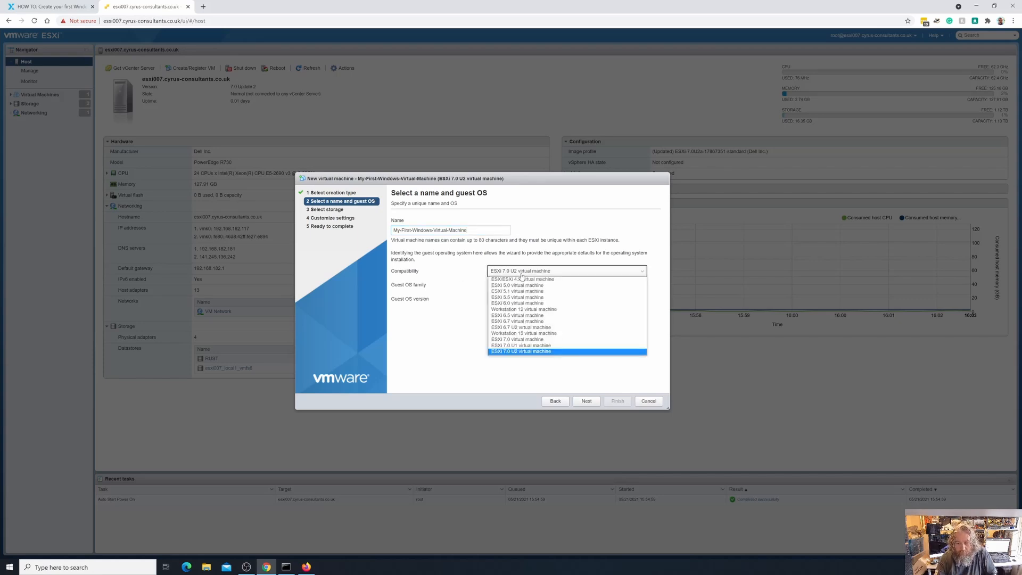
# Keep ESXi 7.0 U2 compatibility; set guest OS to Windows, Microsoft Windows Server 2019 (64-bit)
pyautogui.click(529, 352)
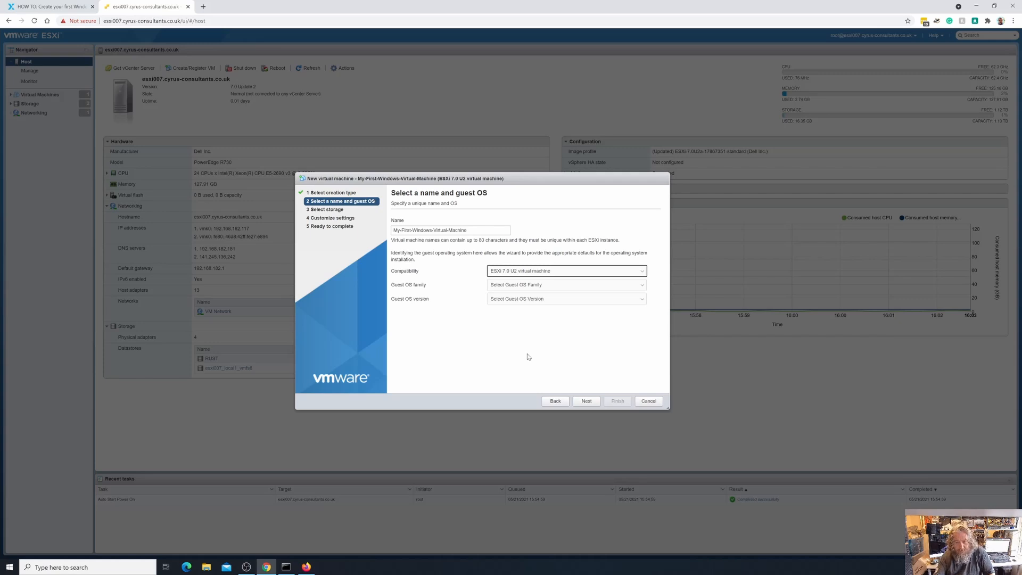
pyautogui.click(640, 288)
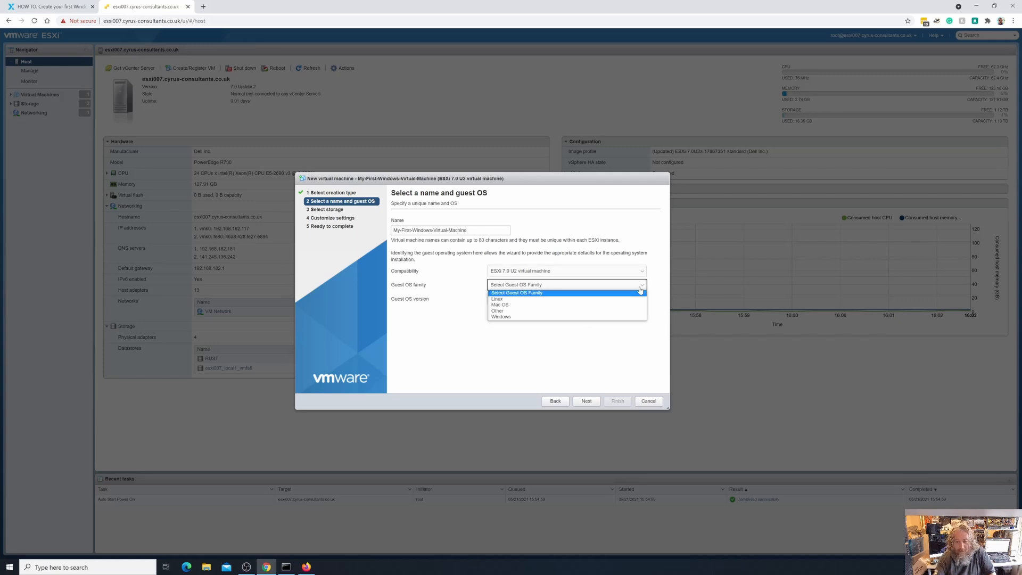
pyautogui.click(565, 324)
pyautogui.click(593, 286)
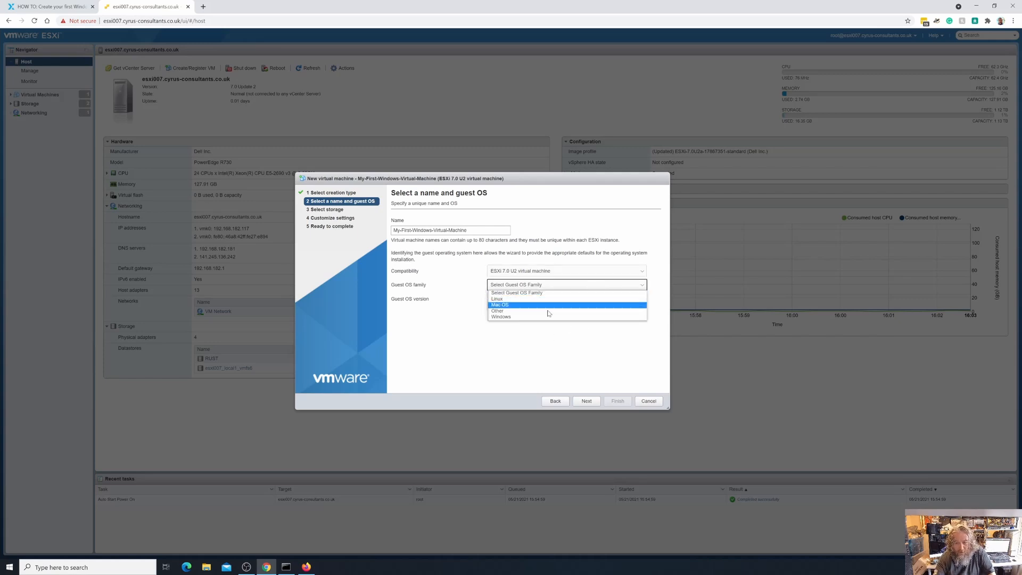
pyautogui.click(541, 317)
pyautogui.click(556, 300)
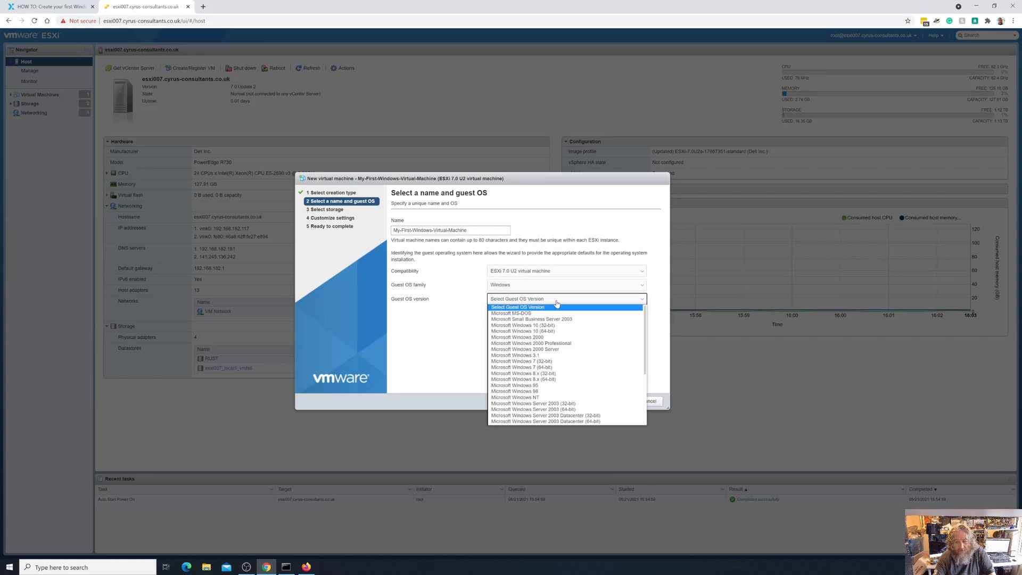
pyautogui.scroll(-3, 559, 363)
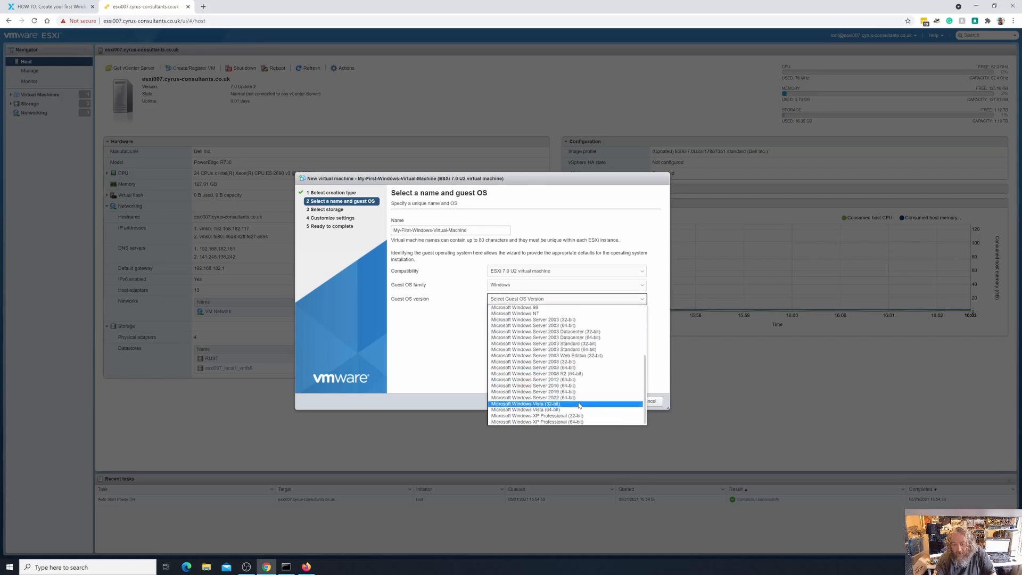
pyautogui.scroll(1, 580, 405)
pyautogui.scroll(2, 580, 405)
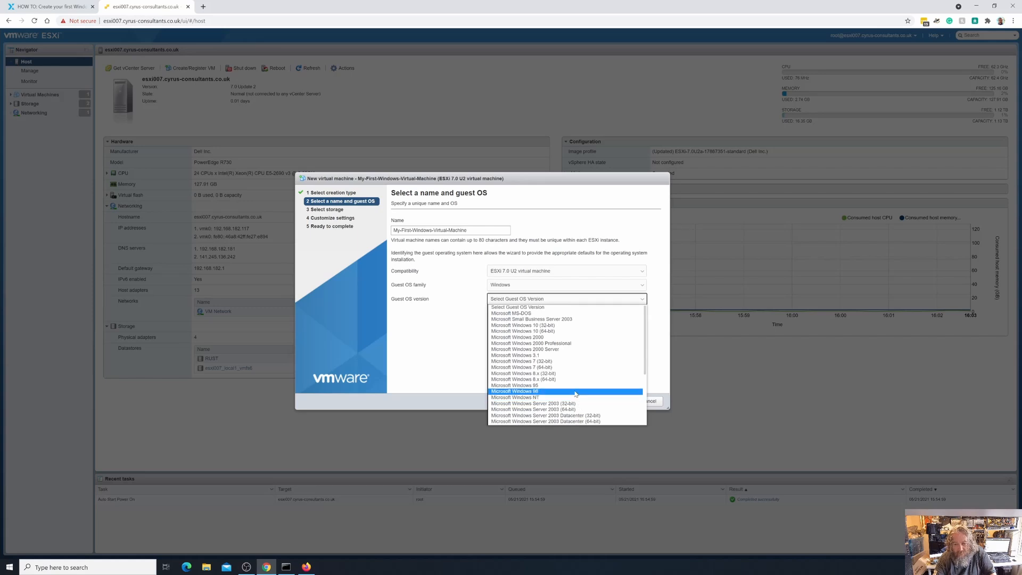
pyautogui.scroll(-3, 571, 362)
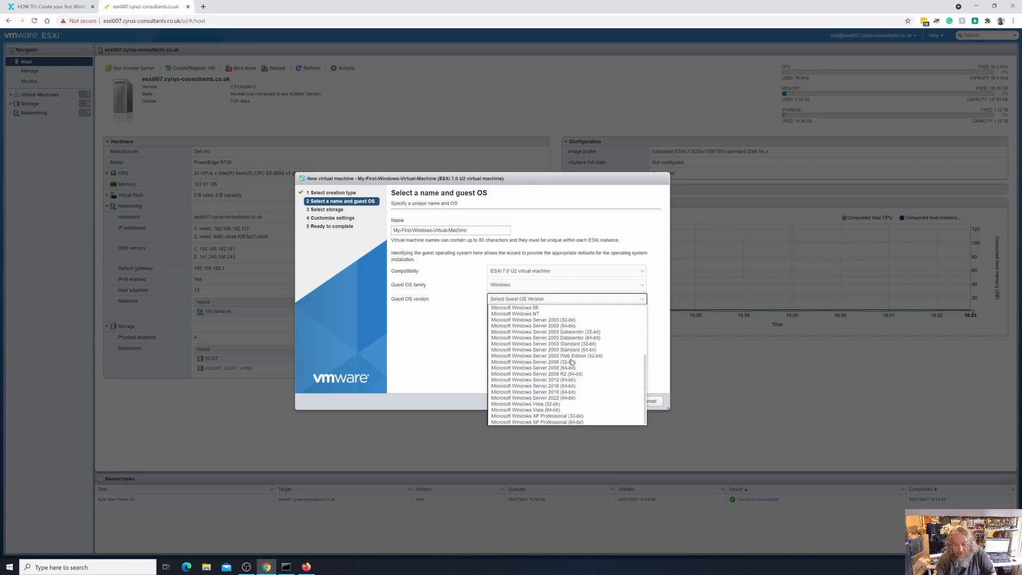
pyautogui.click(565, 393)
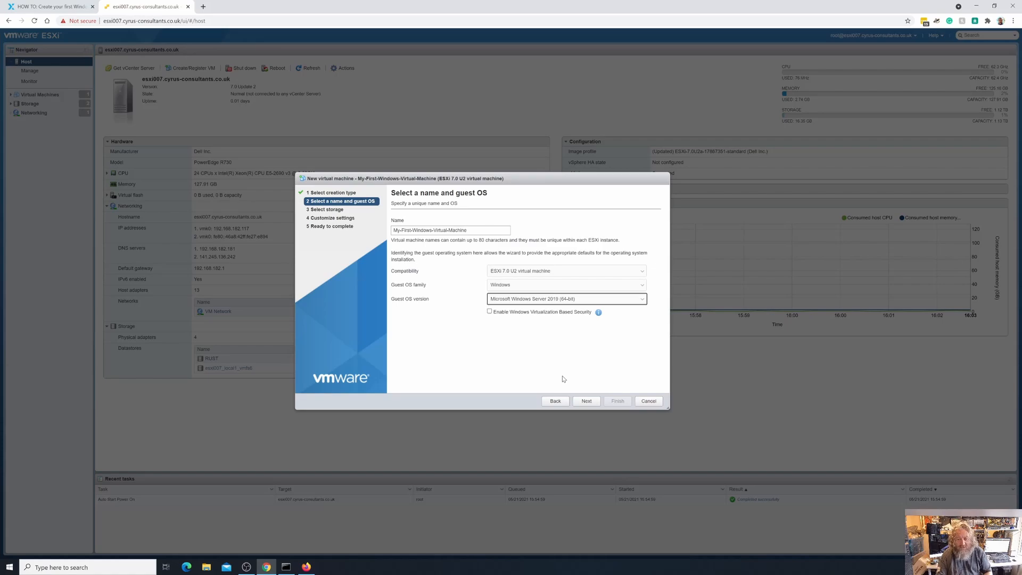
# Open the VMware Compatibility Guide from the article's HCL screenshot link
pyautogui.click(63, 8)
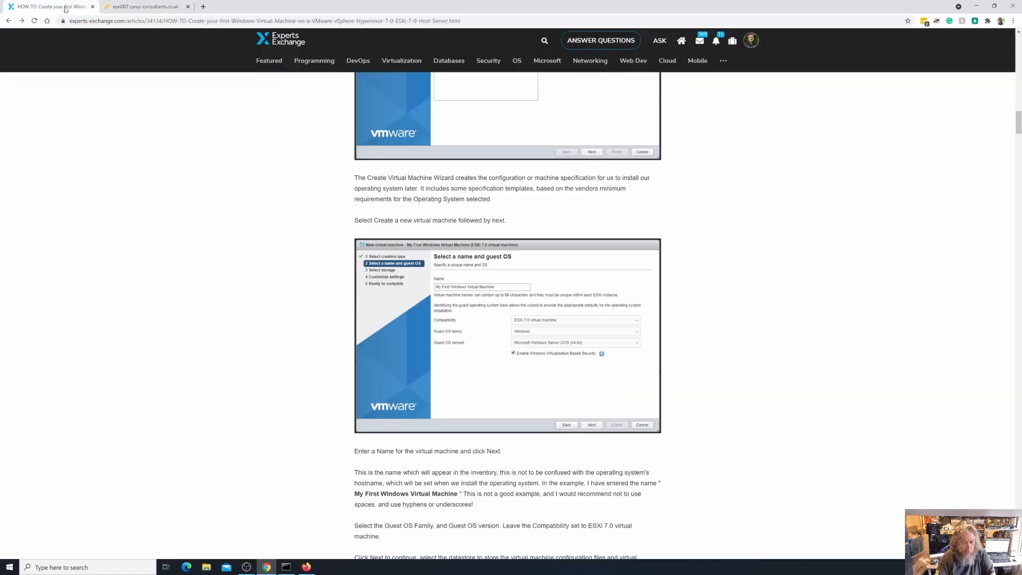
pyautogui.scroll(4, 253, 286)
pyautogui.scroll(12, 253, 286)
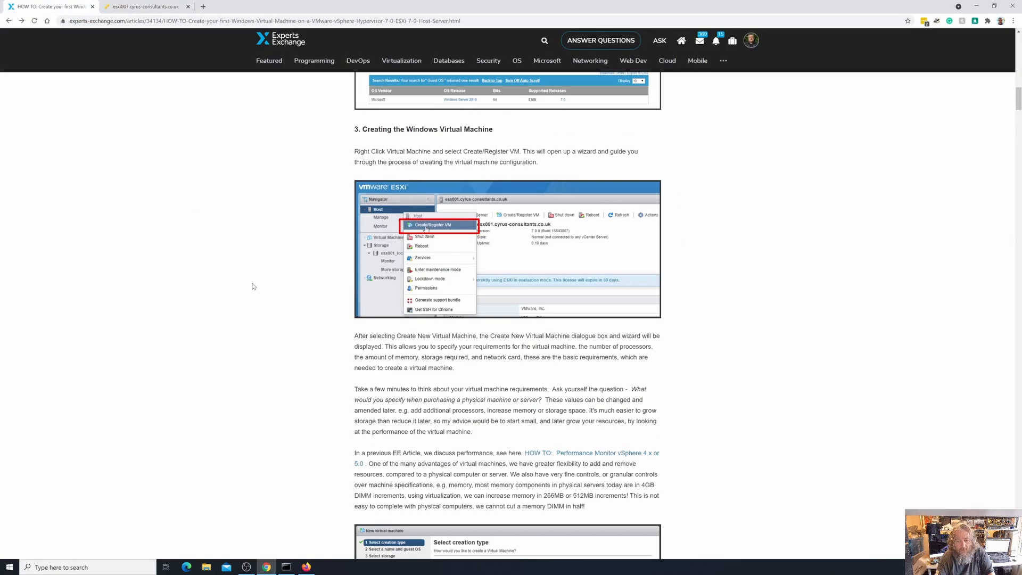
pyautogui.scroll(-3, 253, 286)
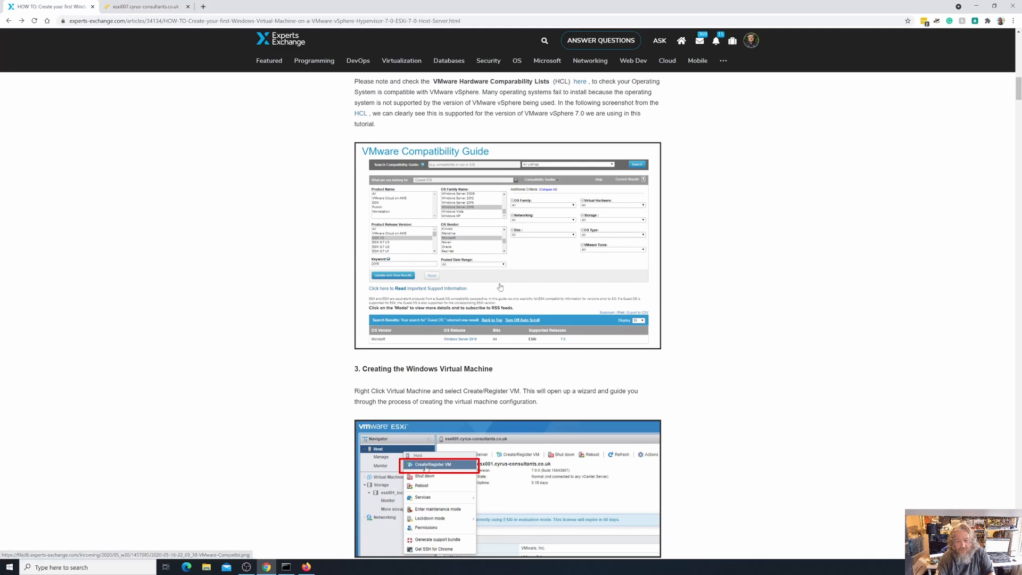
pyautogui.scroll(2, 492, 319)
pyautogui.click(492, 348)
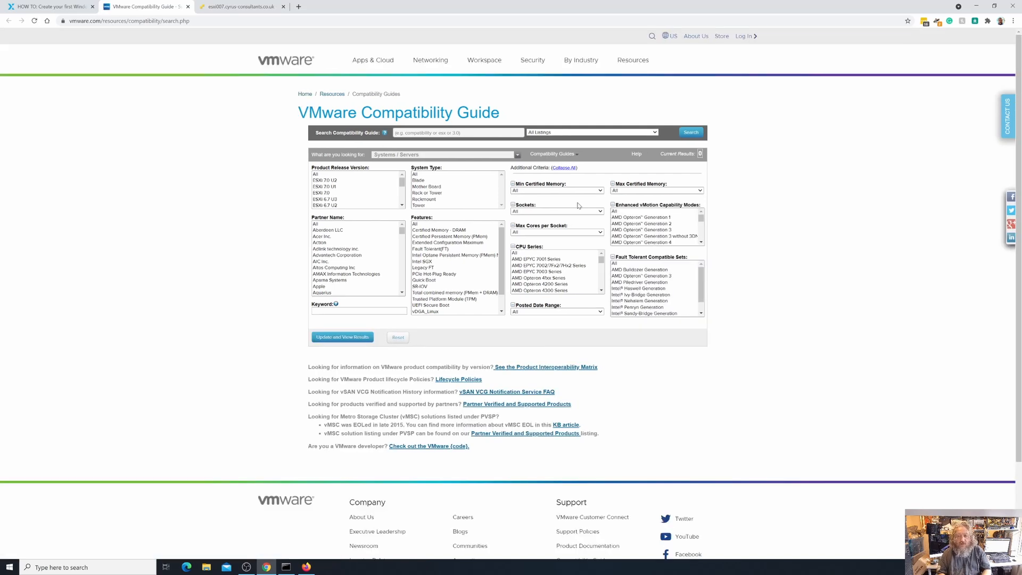
# Switch the search to Guest OS with product ESXi and release ESXi 7.0 U2
pyautogui.click(341, 181)
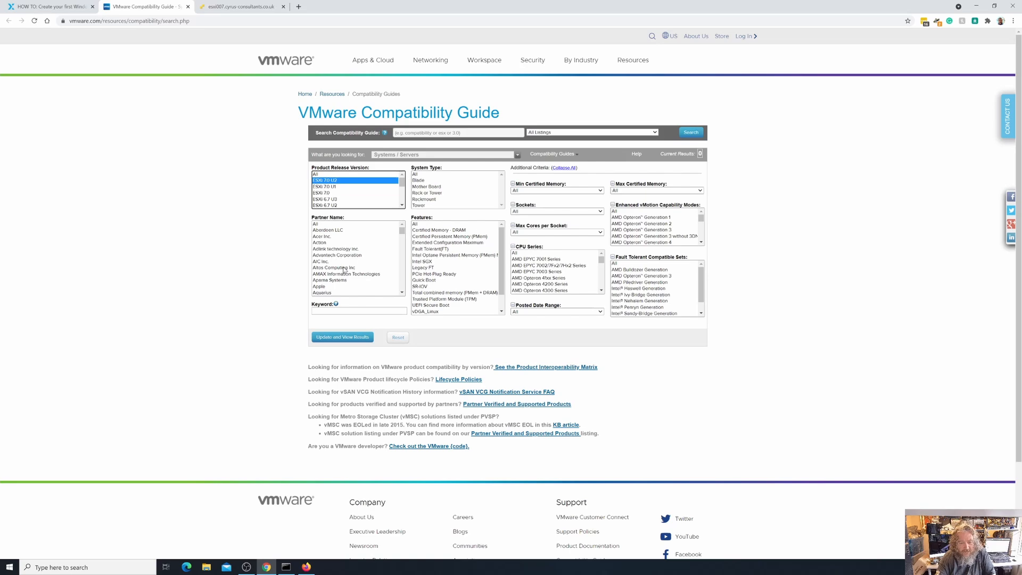
pyautogui.scroll(-3, 347, 266)
pyautogui.click(516, 155)
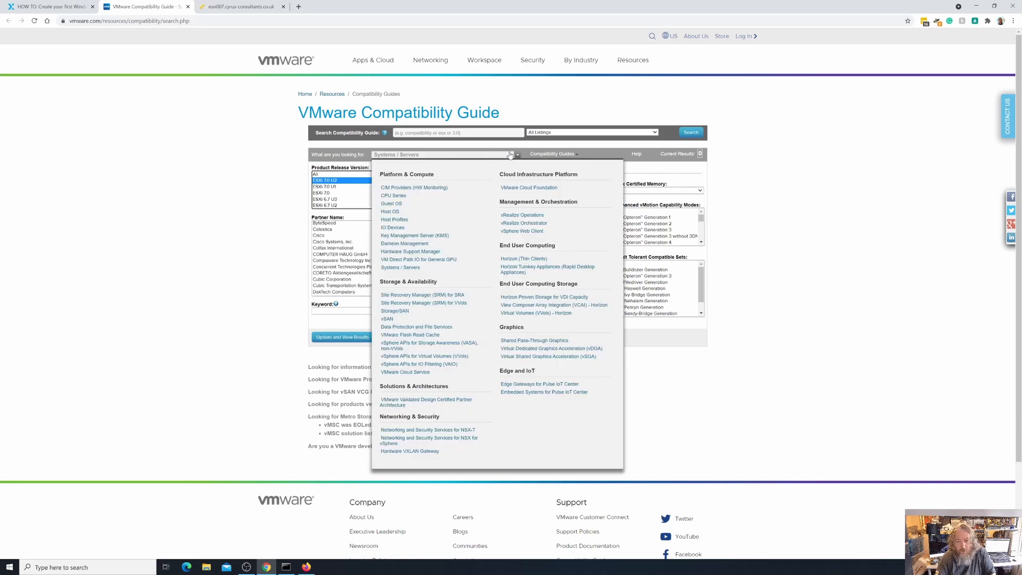
pyautogui.click(391, 204)
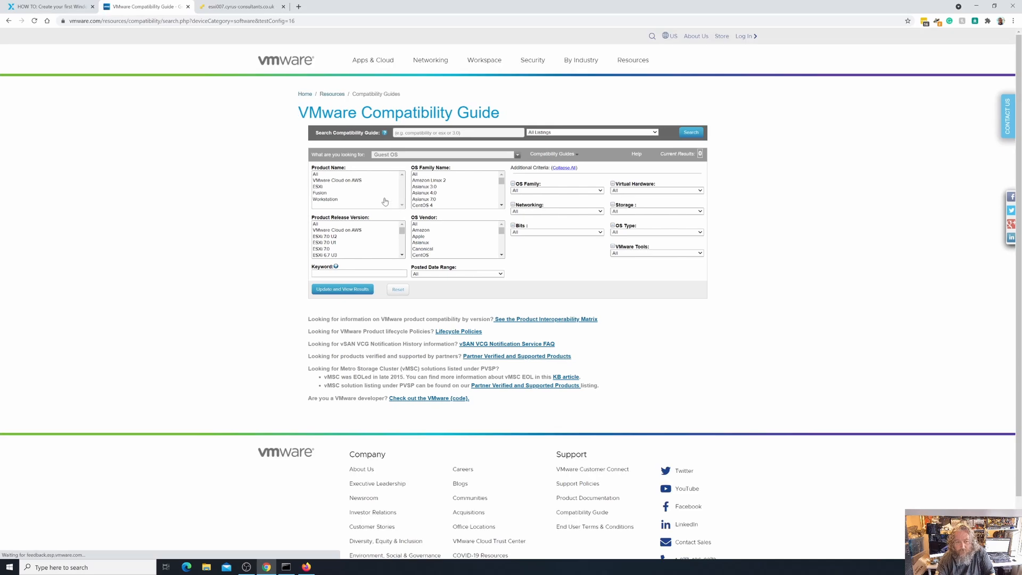
pyautogui.click(326, 187)
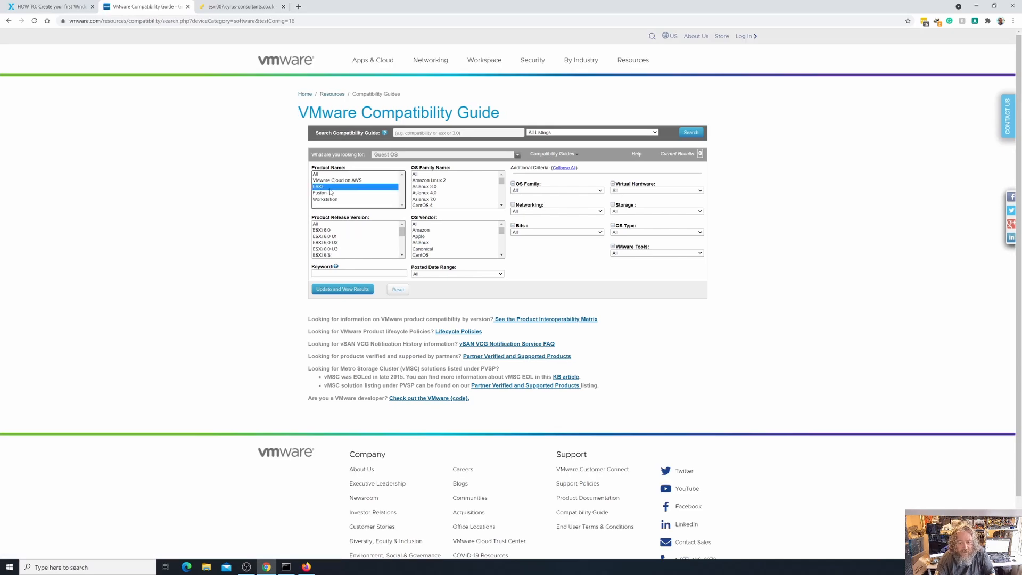
pyautogui.scroll(-3, 360, 246)
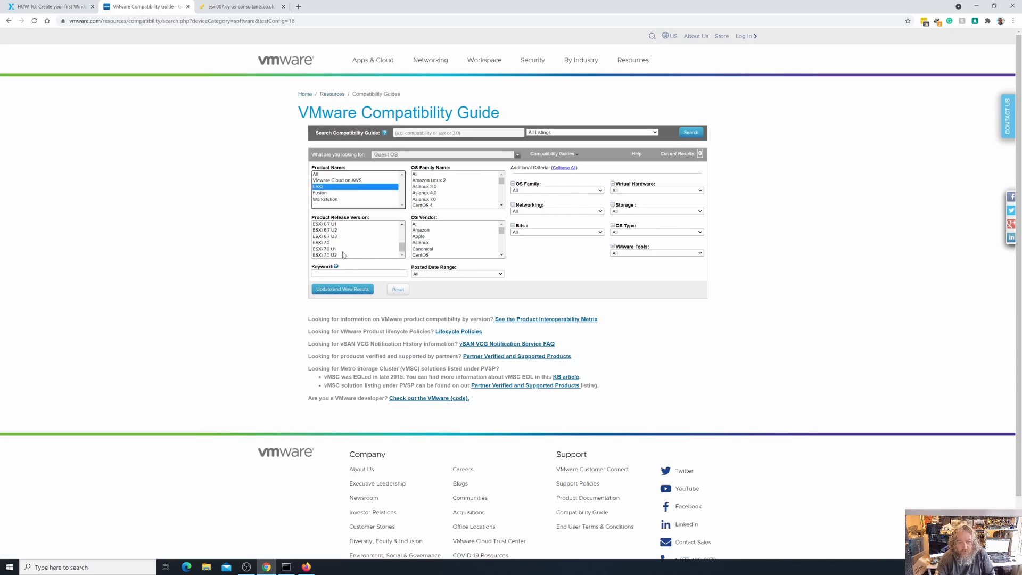
pyautogui.click(341, 255)
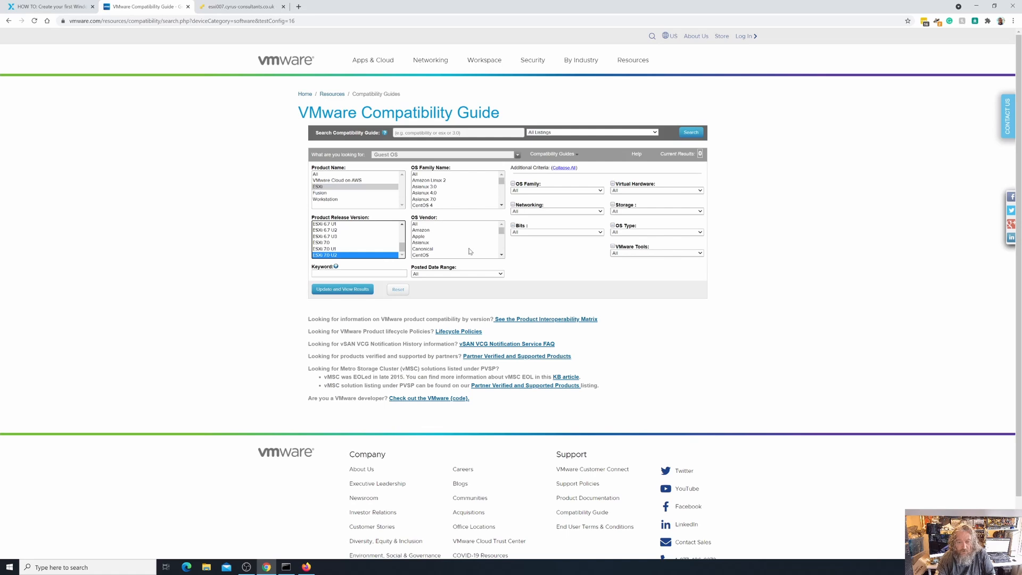
# Set OS vendor to Microsoft and OS family to Windows Server 2019
pyautogui.scroll(-10, 468, 240)
pyautogui.scroll(-1, 469, 240)
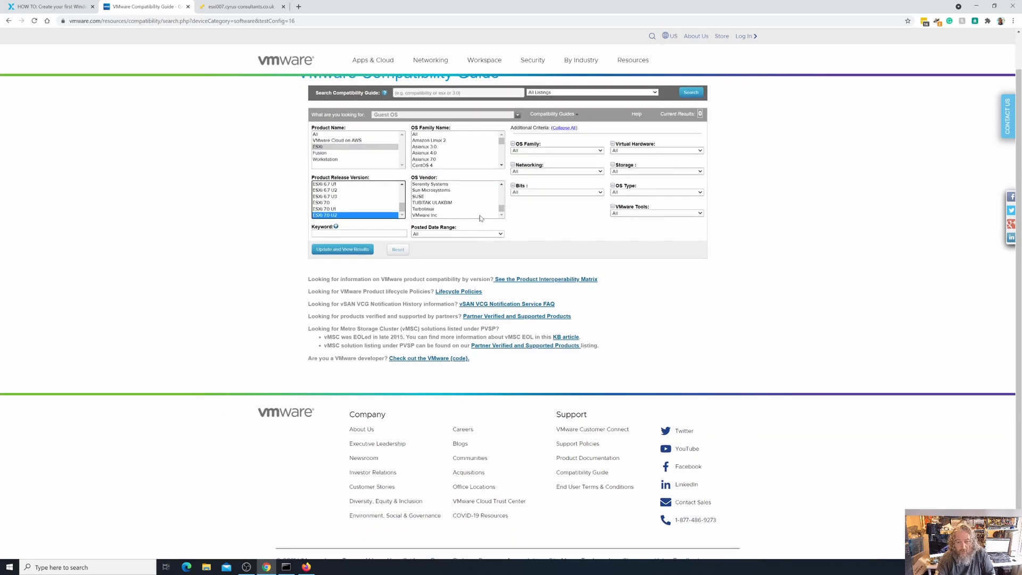
pyautogui.scroll(2, 482, 219)
pyautogui.click(436, 193)
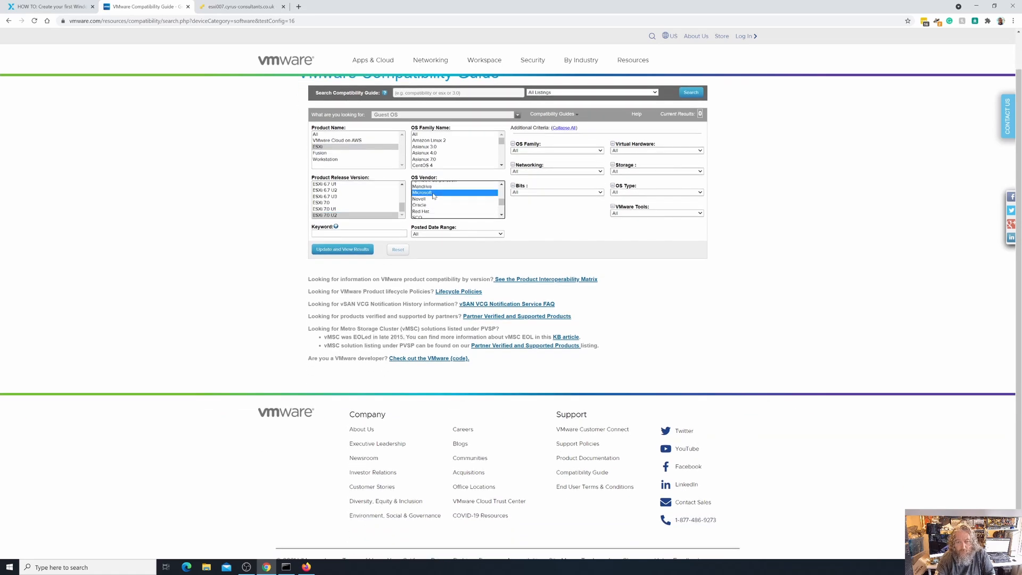
pyautogui.click(502, 167)
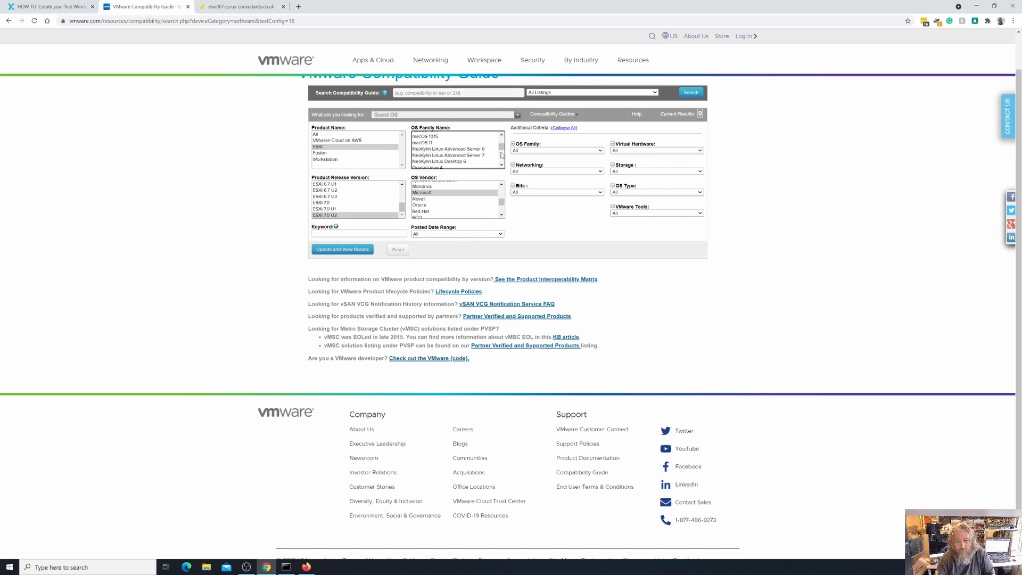
pyautogui.moveTo(502, 150); pyautogui.dragTo(502, 155)
pyautogui.scroll(-1, 488, 160)
pyautogui.scroll(-2, 488, 160)
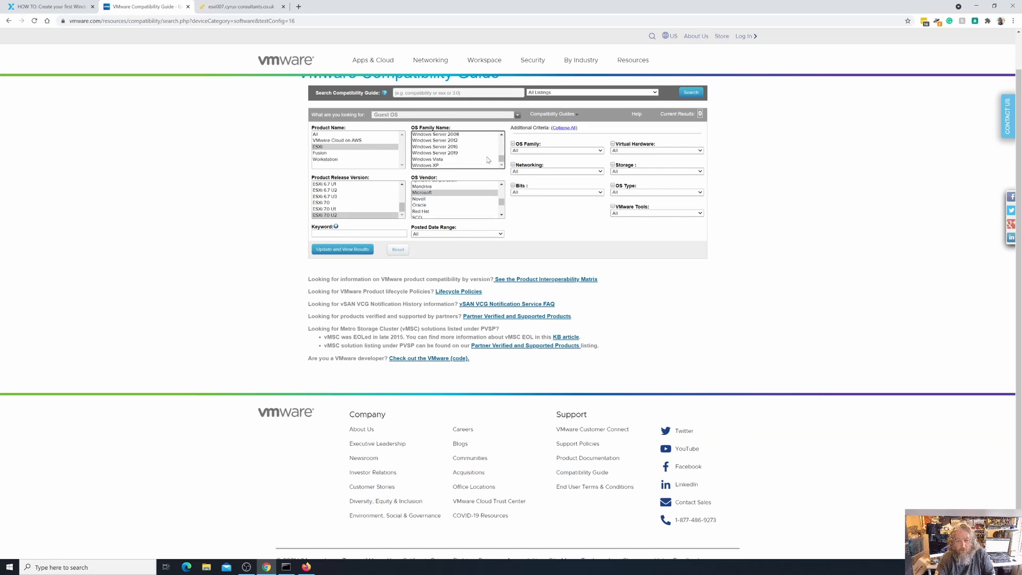
pyautogui.click(466, 153)
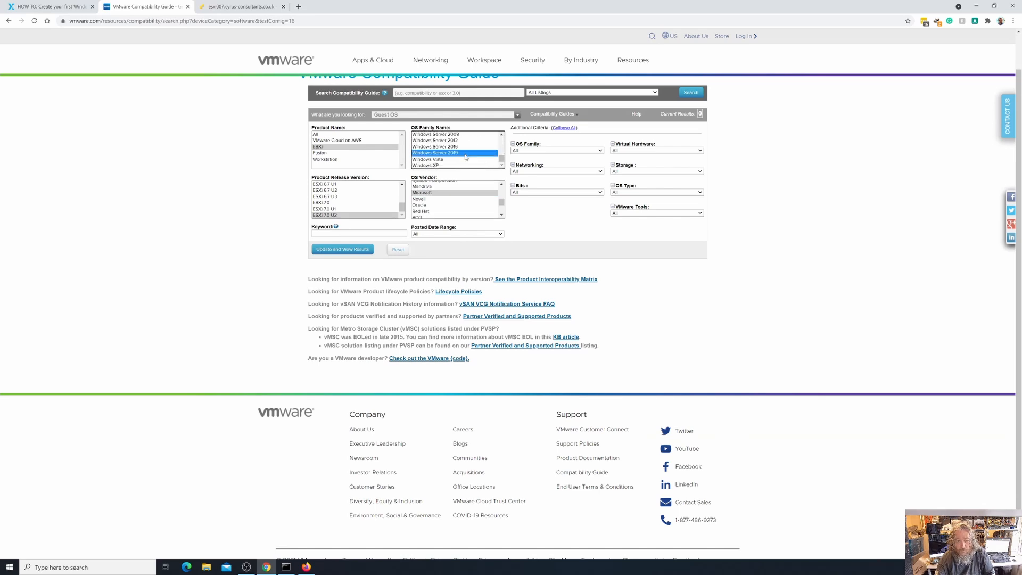
# Search the Compatibility Guide for Windows Server 2019 (64-bit) support, then return to the esxi007 wizard
pyautogui.click(343, 250)
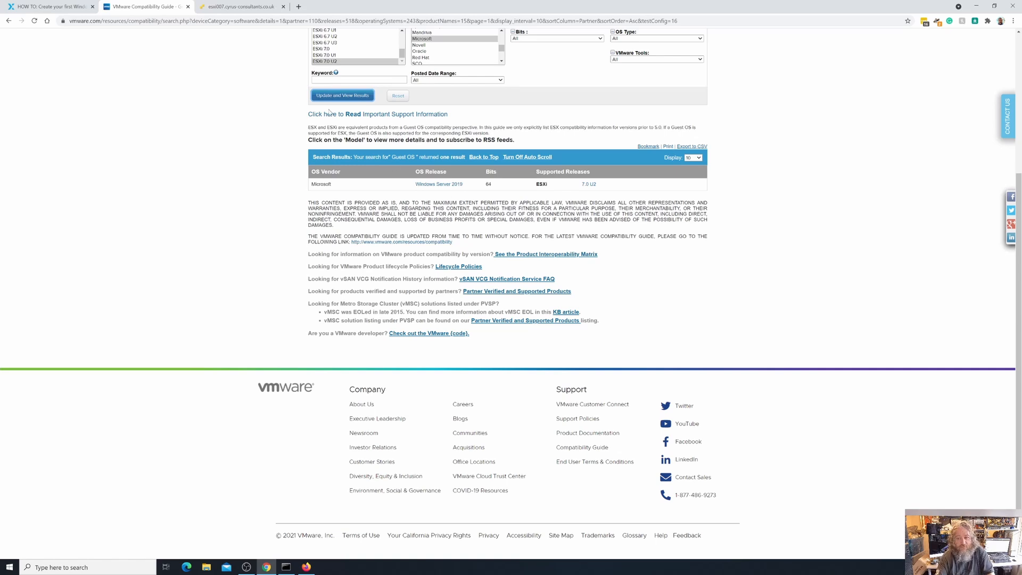
pyautogui.click(249, 7)
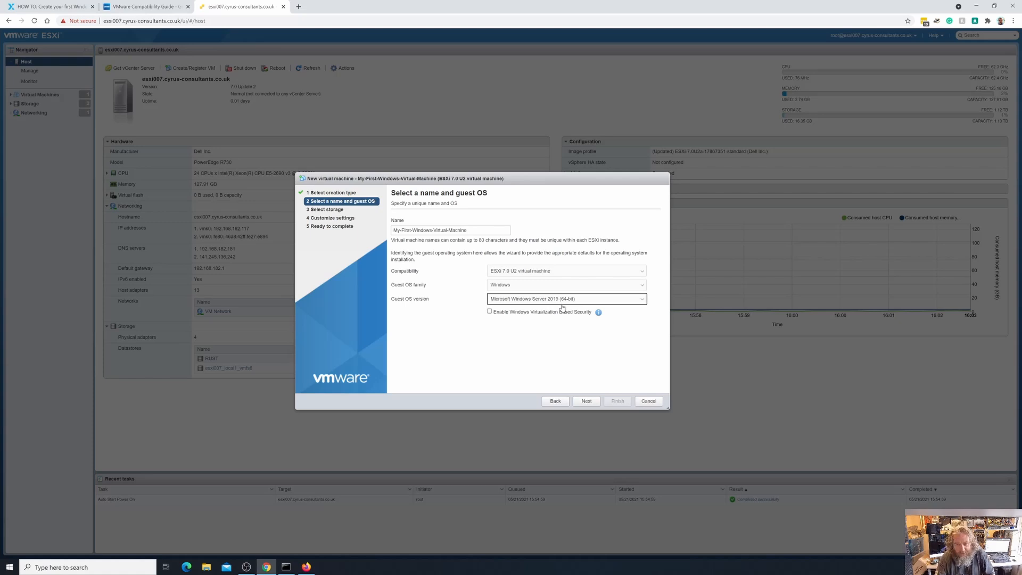
# Advance past the name and guest OS page to Select storage, where esxi007_local1_vmfs6 is chosen
pyautogui.click(593, 400)
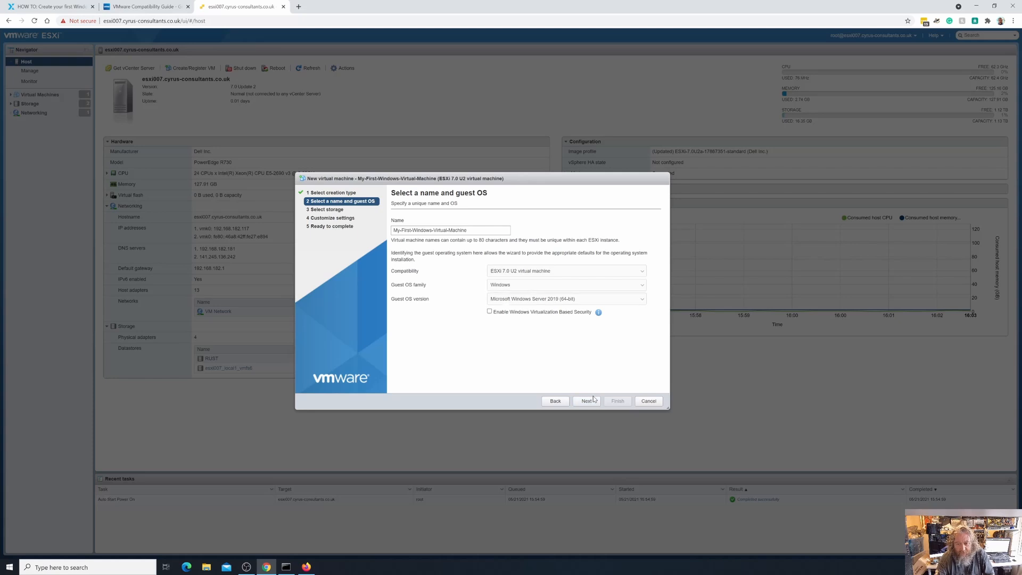
pyautogui.click(592, 400)
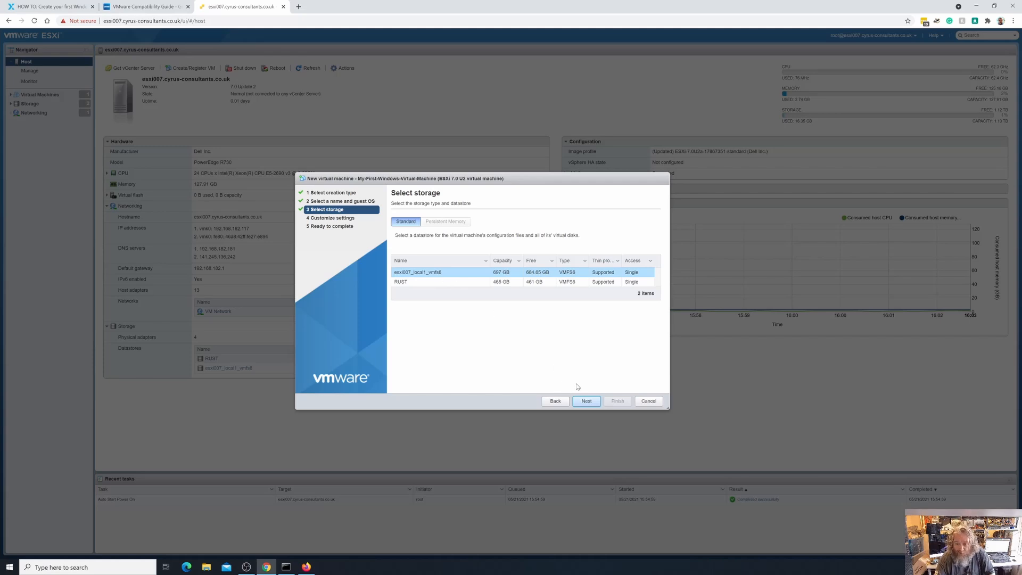
# Accept esxi007_local1_vmfs6 and continue to Customize settings (2 CPUs, 4096 MB, 90 GB disk)
pyautogui.click(586, 402)
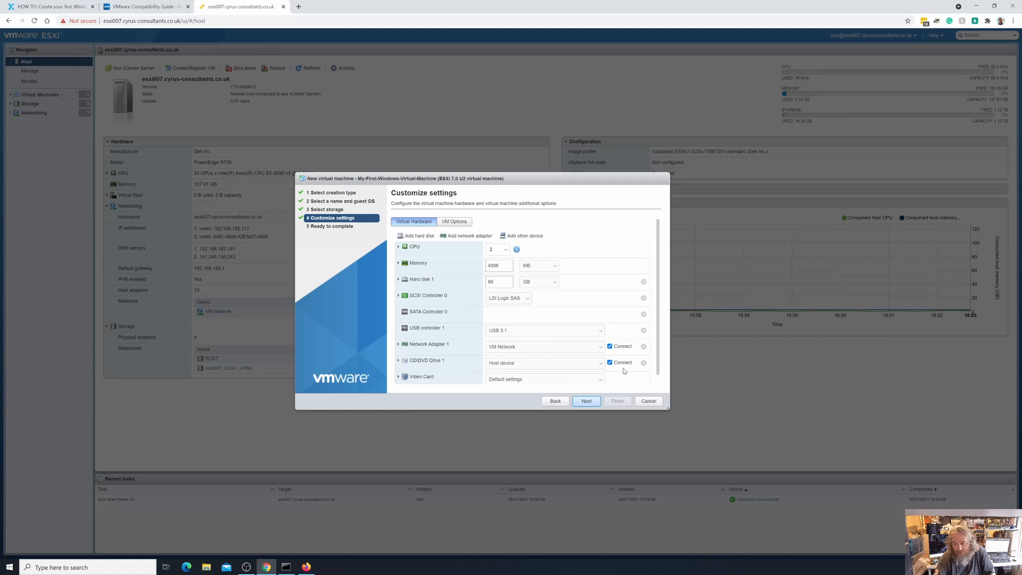
pyautogui.scroll(-1, 559, 375)
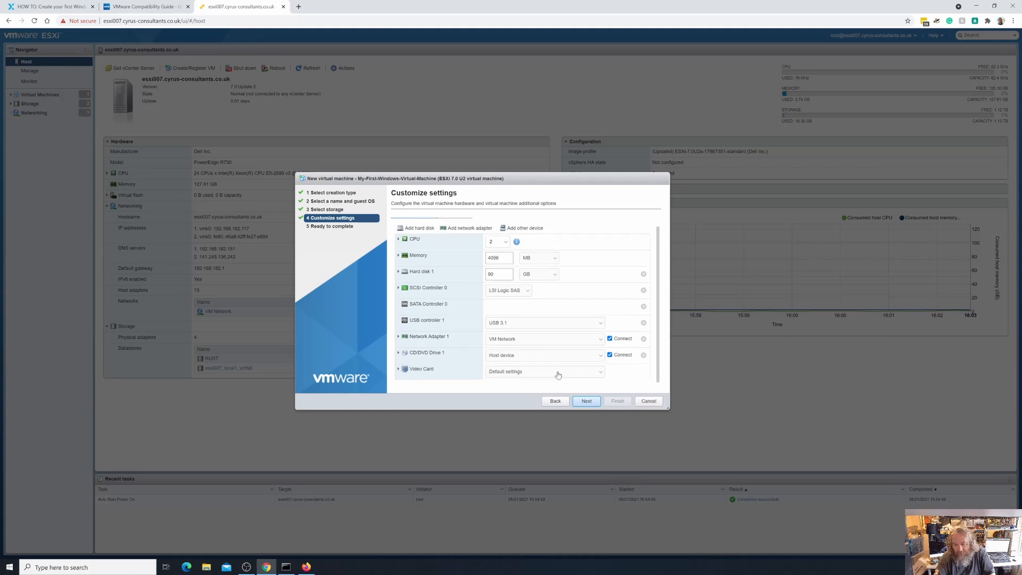
pyautogui.scroll(1, 557, 376)
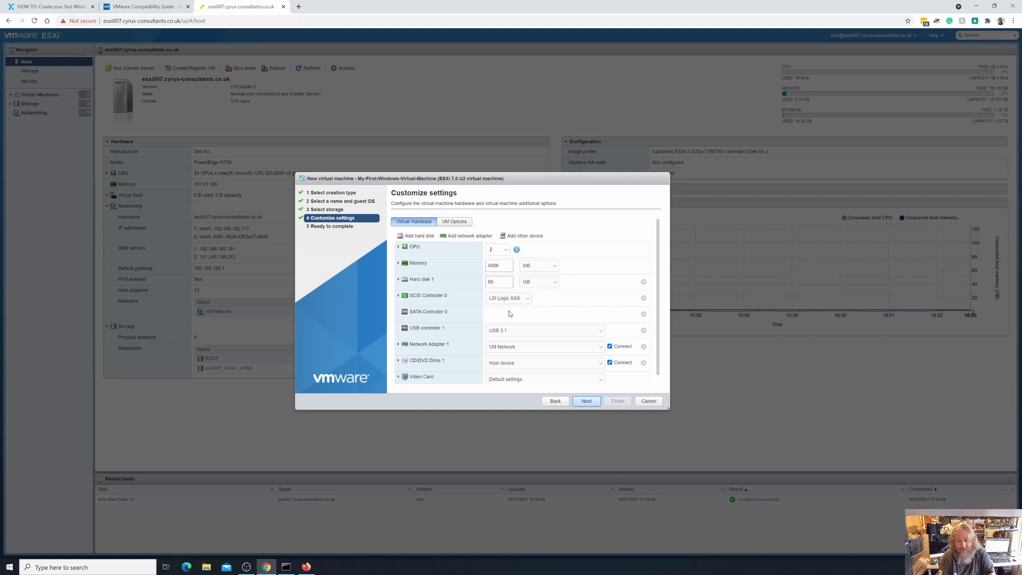
pyautogui.click(496, 265)
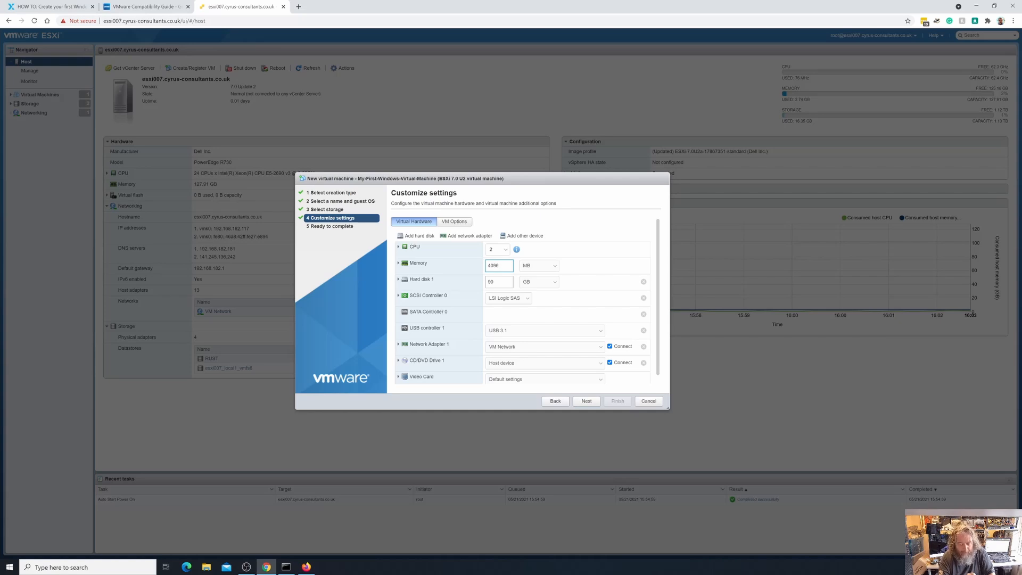
# Expand the CPU options and try 4 CPUs with 4 cores per socket
pyautogui.click(398, 247)
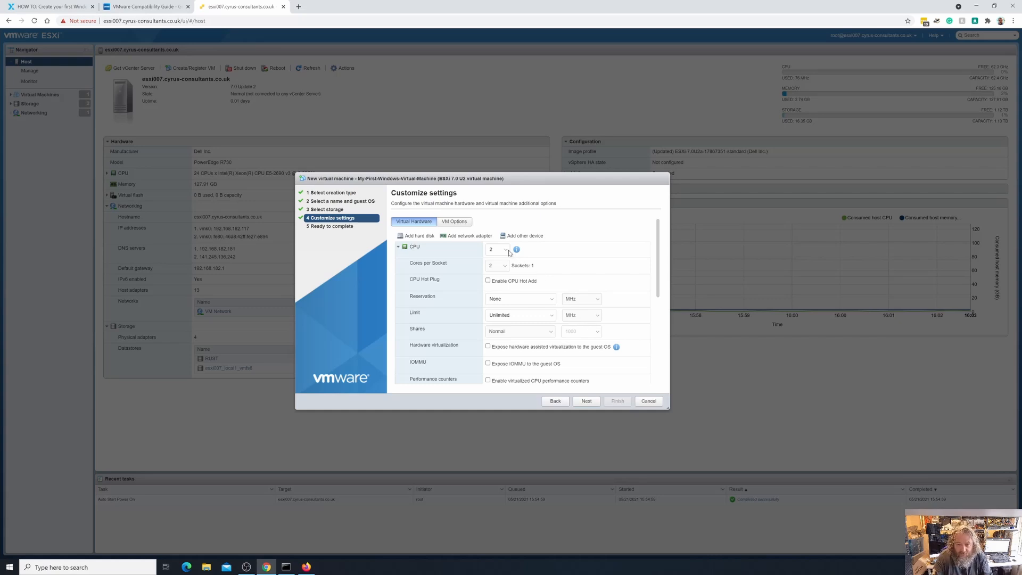
pyautogui.click(506, 251)
pyautogui.click(506, 251)
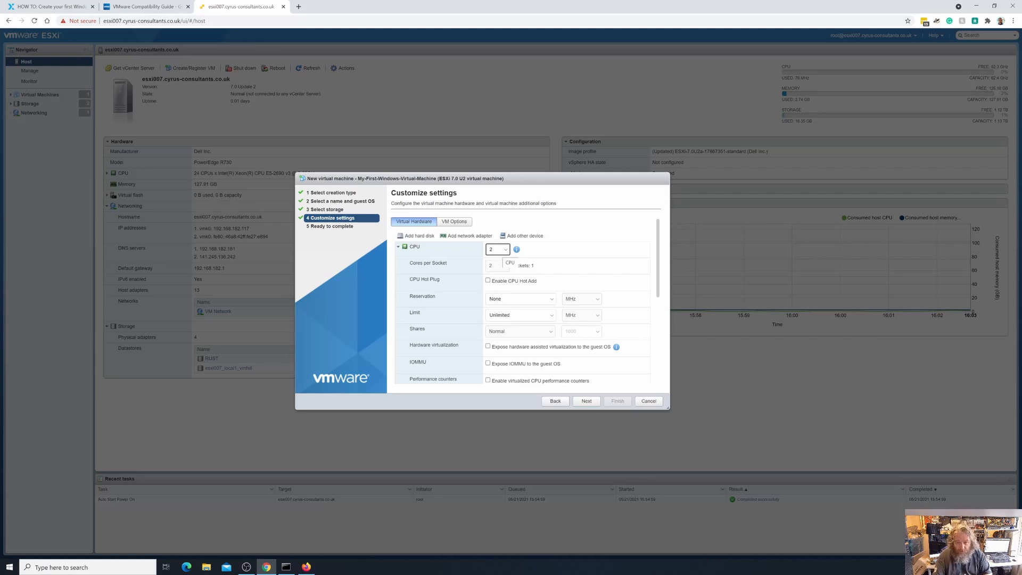
pyautogui.click(505, 250)
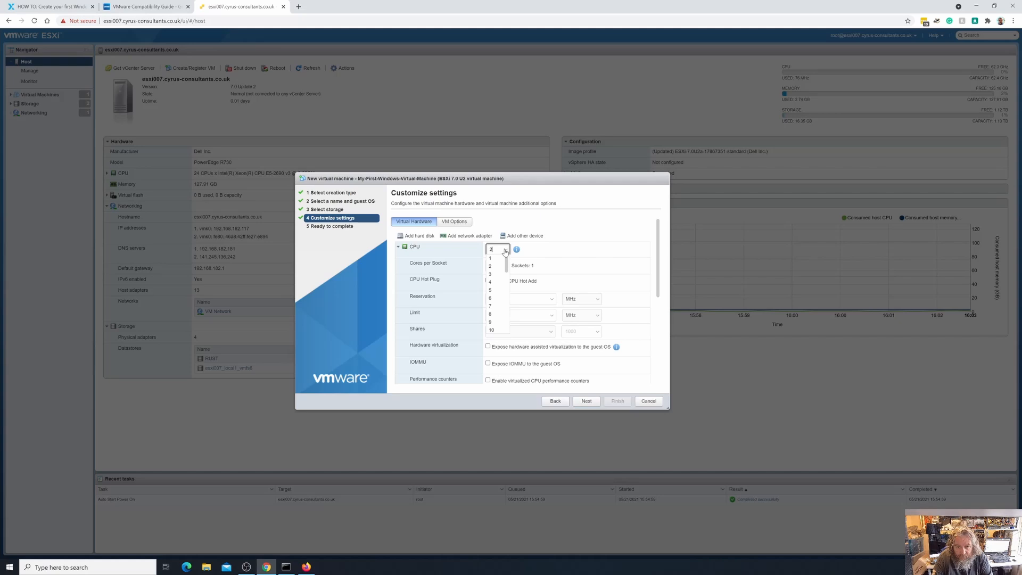
pyautogui.click(490, 281)
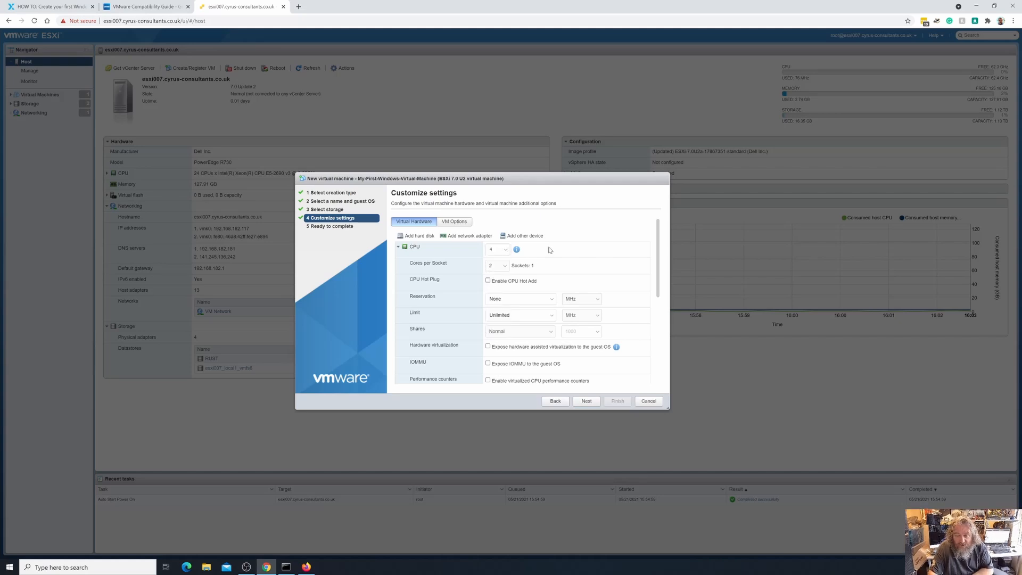
pyautogui.click(504, 266)
pyautogui.click(497, 286)
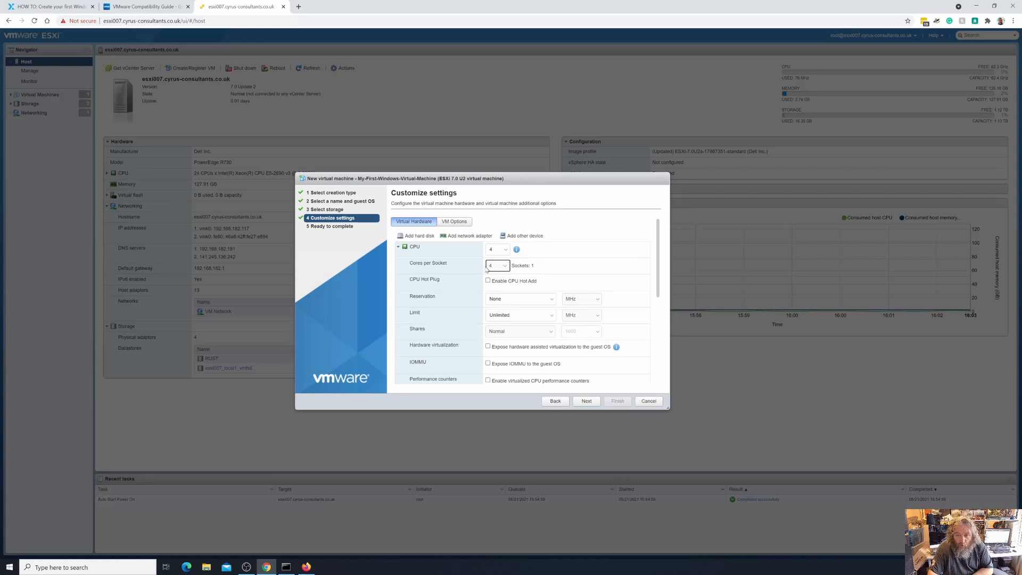
# Settle the CPU at 2 with 2 cores per socket, giving one socket
pyautogui.click(506, 267)
pyautogui.click(502, 280)
pyautogui.click(506, 253)
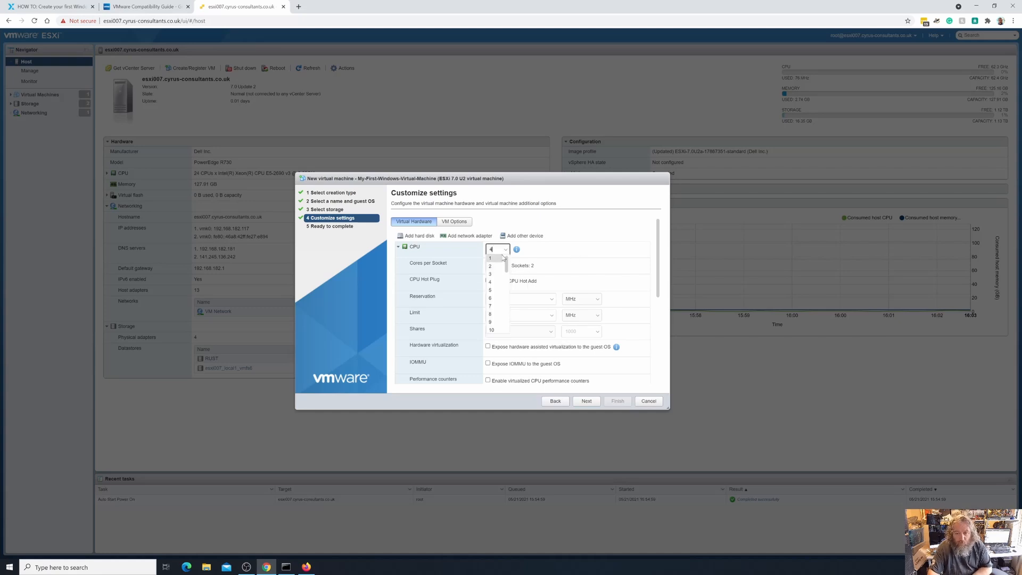
pyautogui.click(496, 259)
pyautogui.click(500, 267)
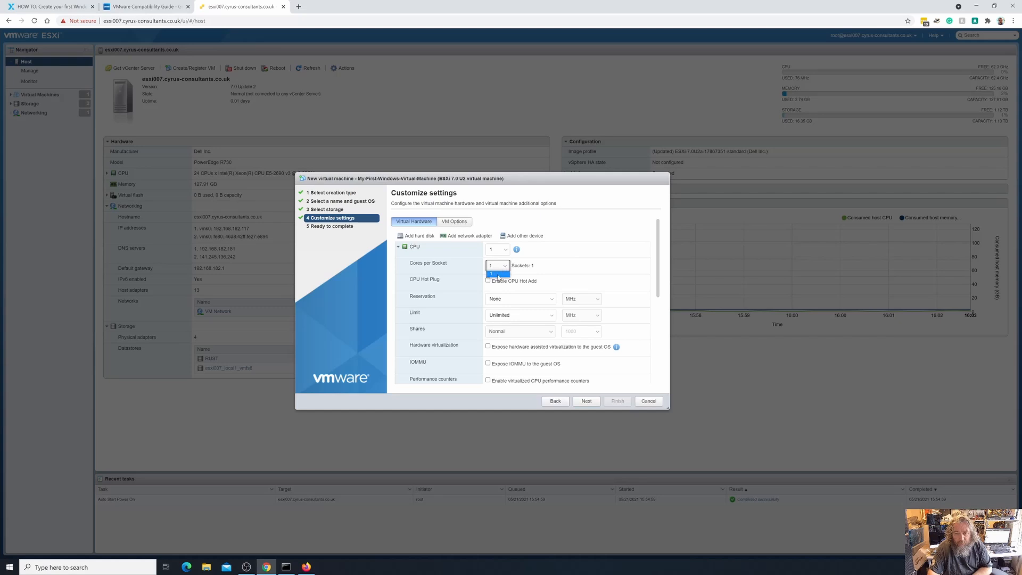
pyautogui.click(502, 252)
pyautogui.click(495, 267)
pyautogui.click(497, 265)
pyautogui.click(494, 282)
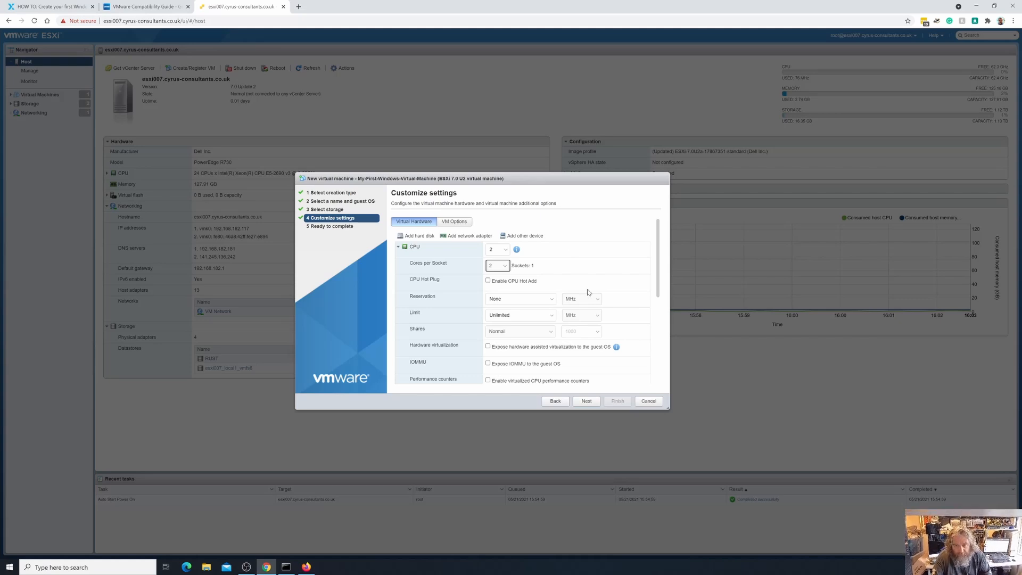
pyautogui.scroll(-5, 587, 292)
pyautogui.scroll(4, 589, 291)
pyautogui.scroll(-3, 588, 292)
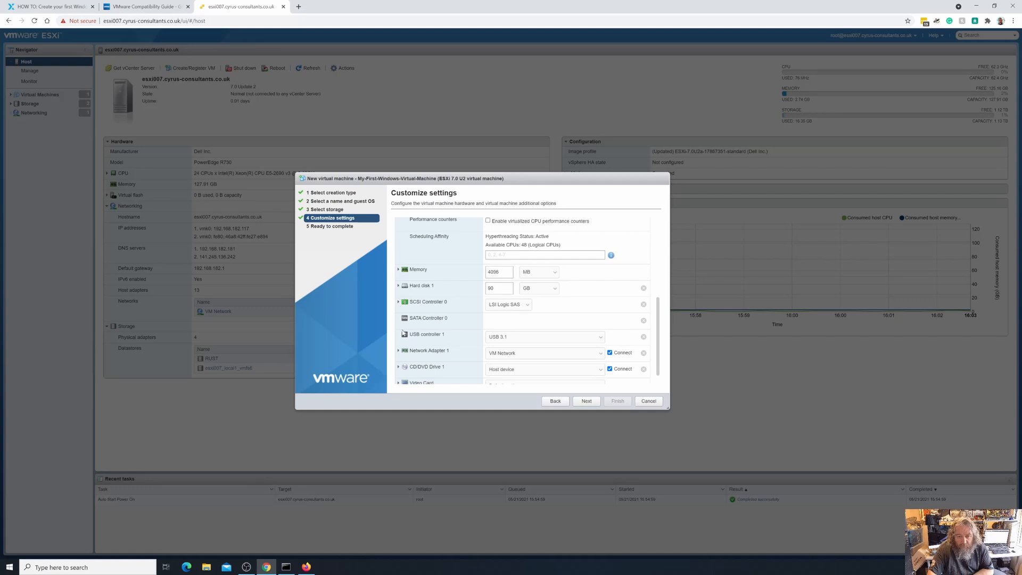
pyautogui.scroll(2, 404, 332)
pyautogui.scroll(-3, 402, 340)
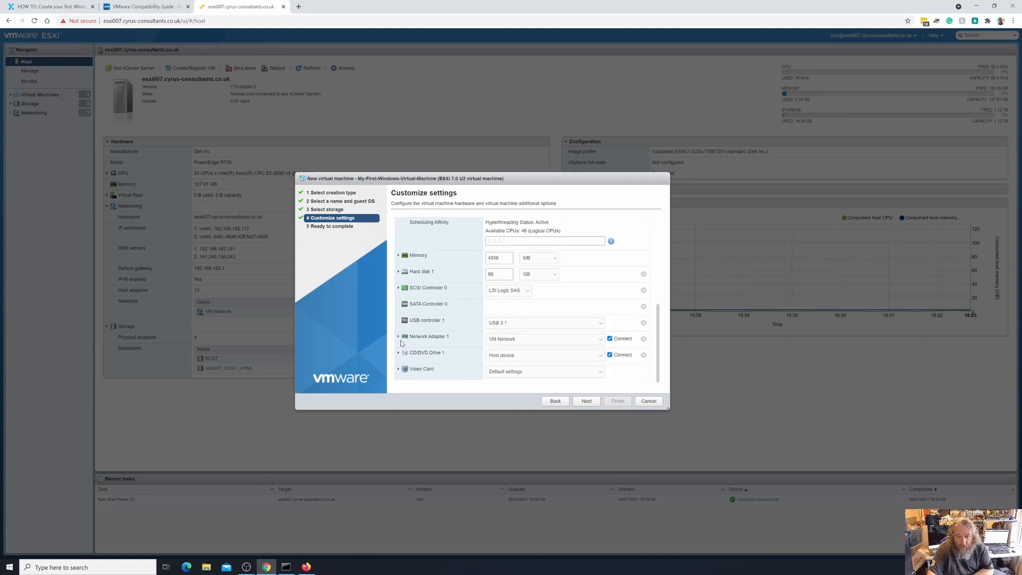
pyautogui.click(398, 337)
pyautogui.scroll(-1, 443, 343)
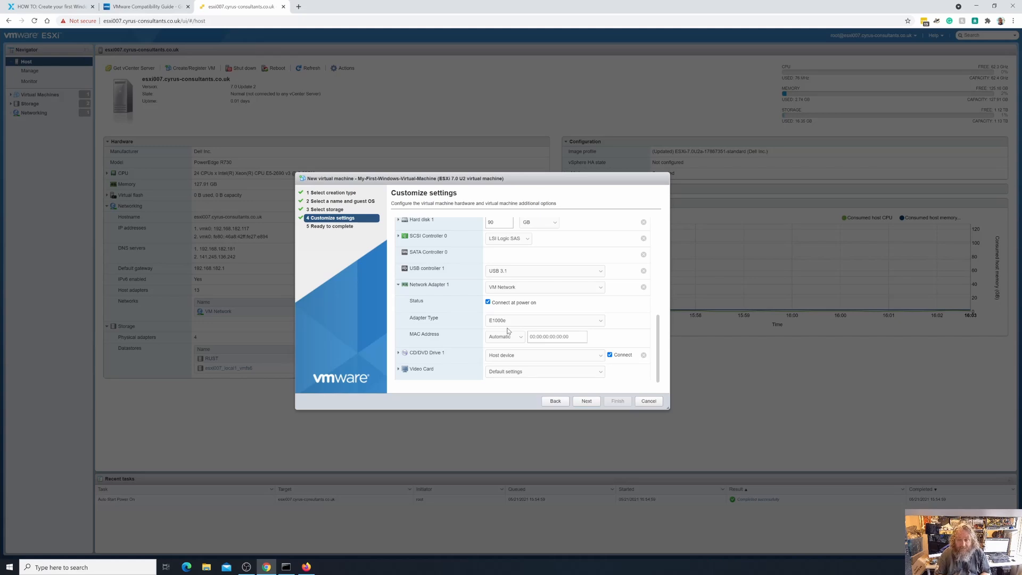
pyautogui.click(595, 322)
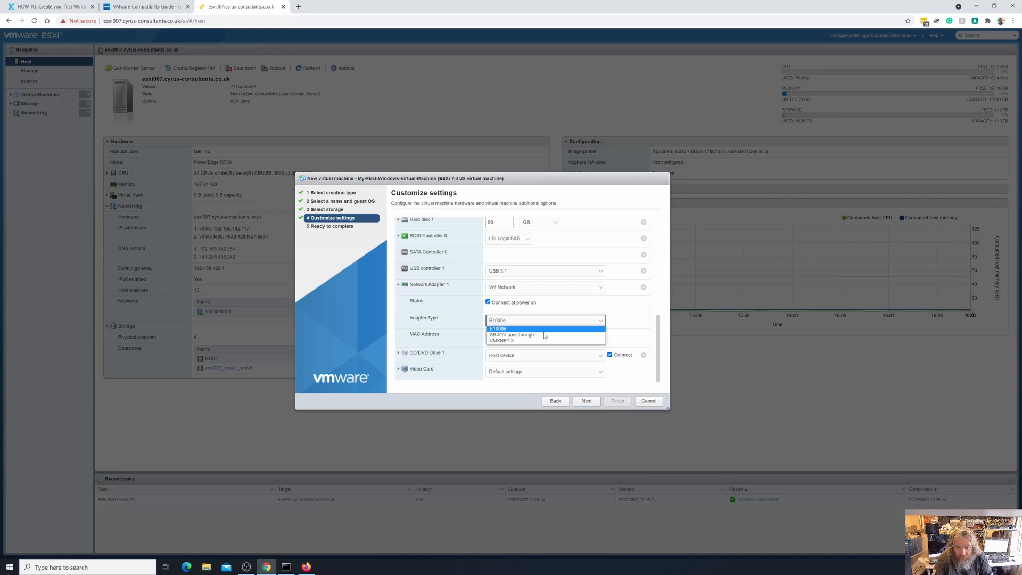
pyautogui.click(519, 342)
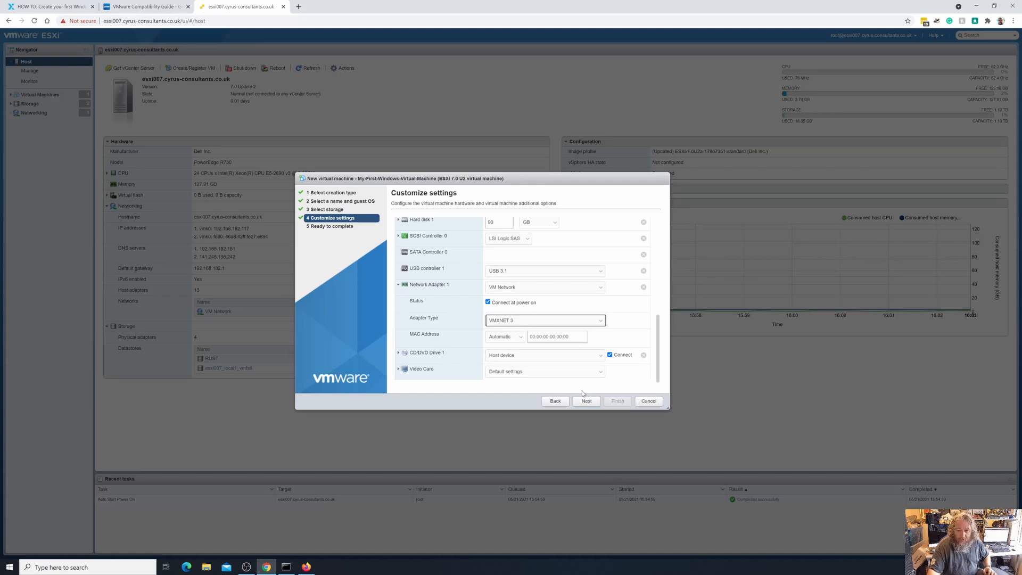
pyautogui.click(603, 322)
pyautogui.click(572, 328)
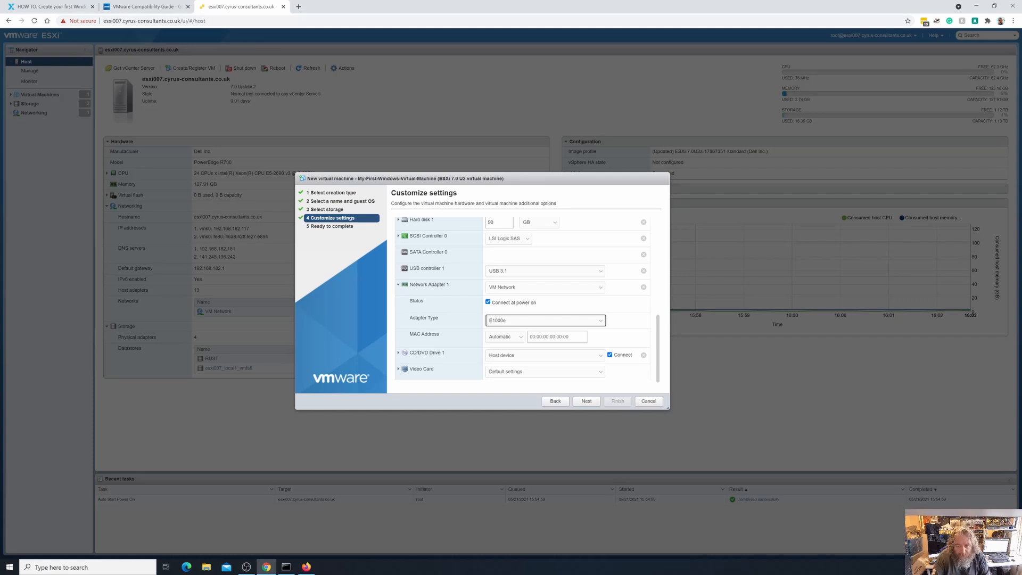
pyautogui.scroll(10, 521, 298)
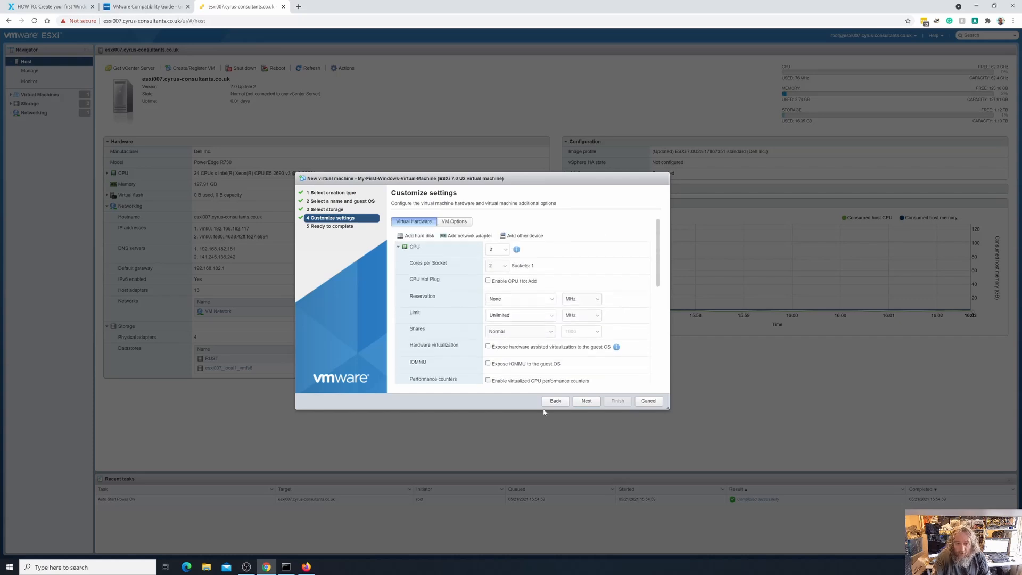
# Advance to Ready to complete and review the summary: 2 vCPUs, 4096 MB, 90 GB disk
pyautogui.click(588, 402)
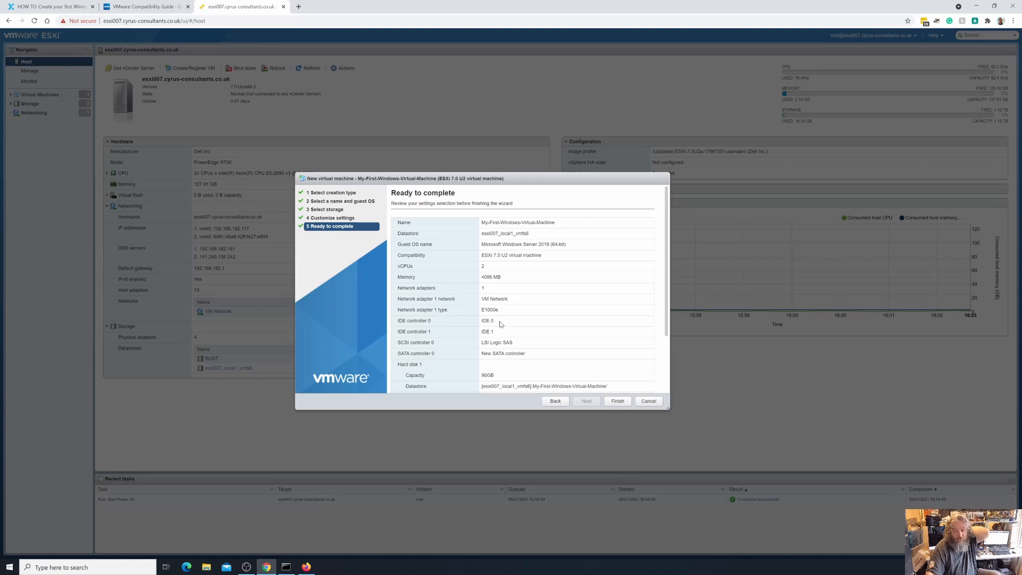
pyautogui.scroll(-3, 500, 323)
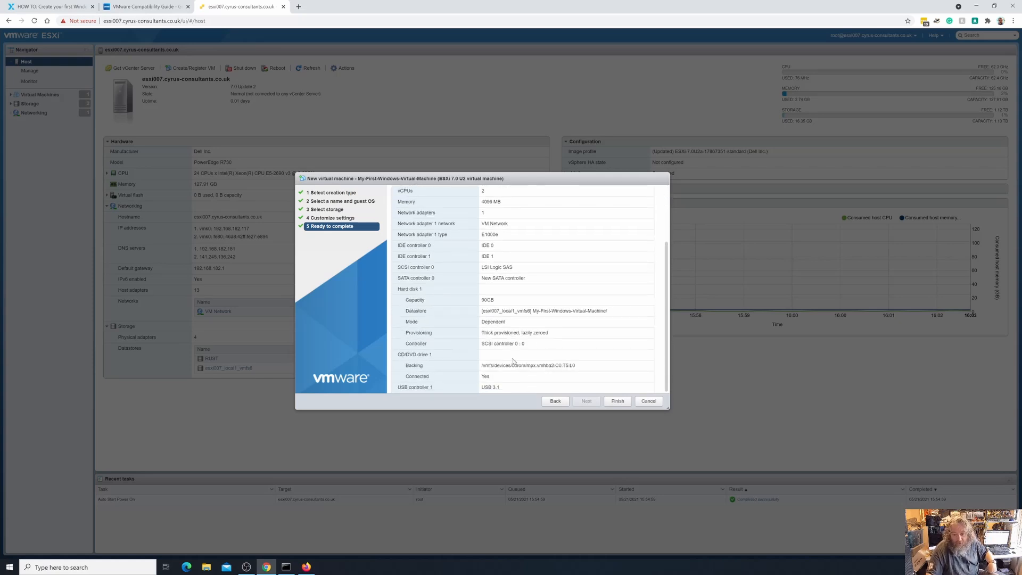
# Finish creating My-First-Windows-Virtual-Machine and show the full Virtual Machines list
pyautogui.click(618, 401)
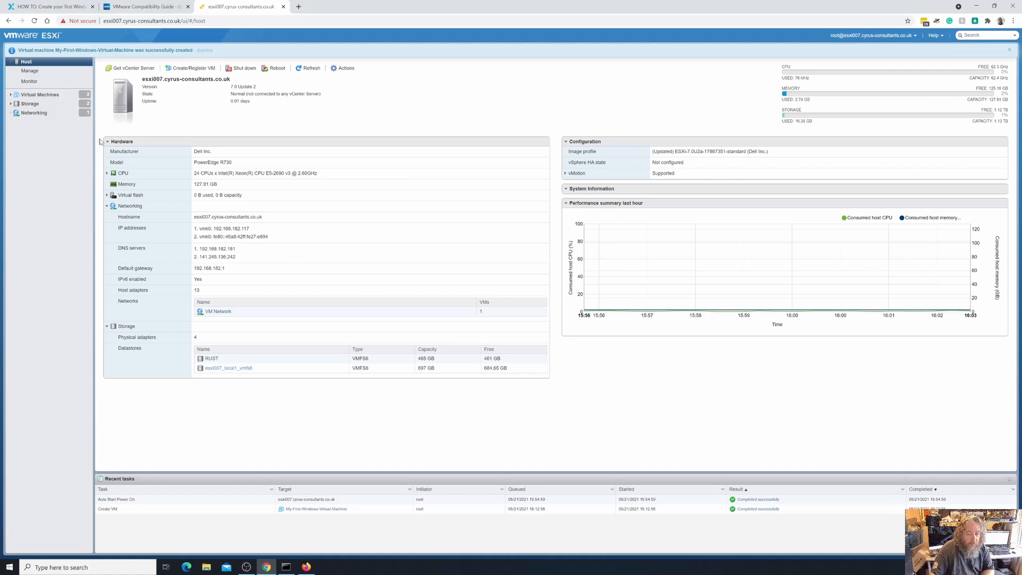
pyautogui.click(10, 95)
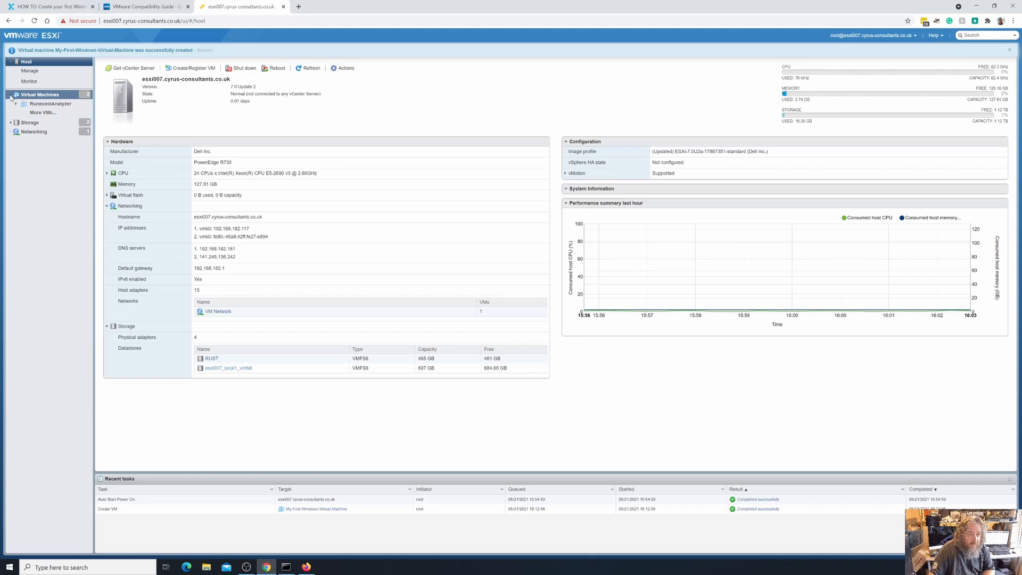
pyautogui.click(45, 113)
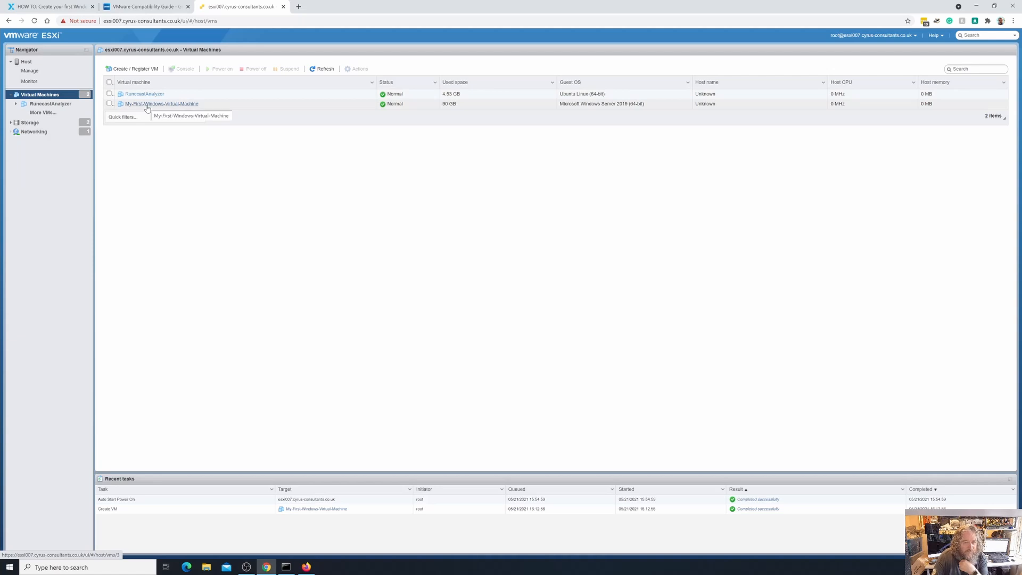
# Open My-First-Windows-Virtual-Machine's page showing 2 vCPUs, 4 GB memory and 90 GB disk
pyautogui.click(148, 105)
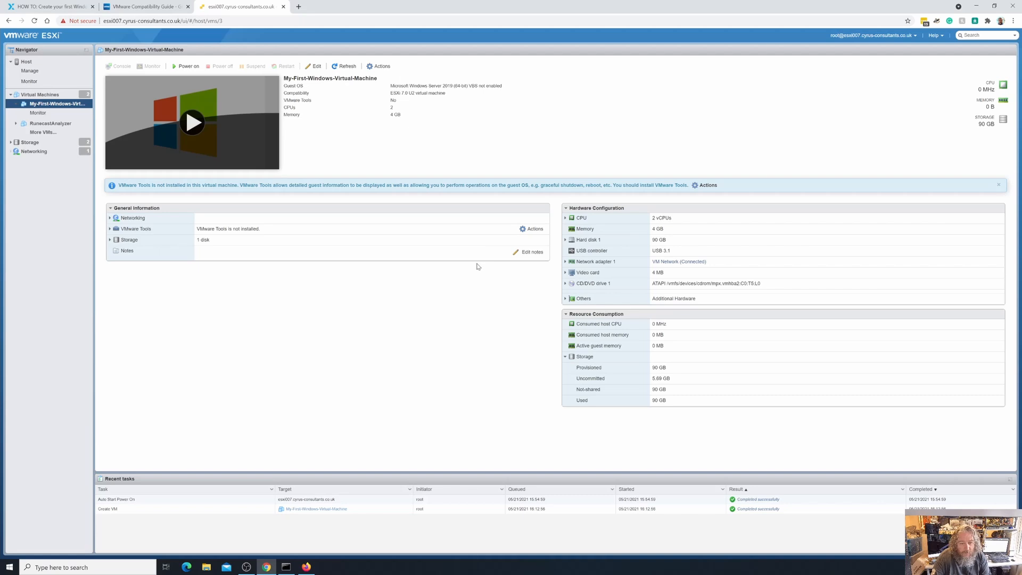
# Point CD/DVD Drive 1 at the Windows Server 2019 ISO in the datastore's isos folder, connected, and save
pyautogui.rightClick(67, 107)
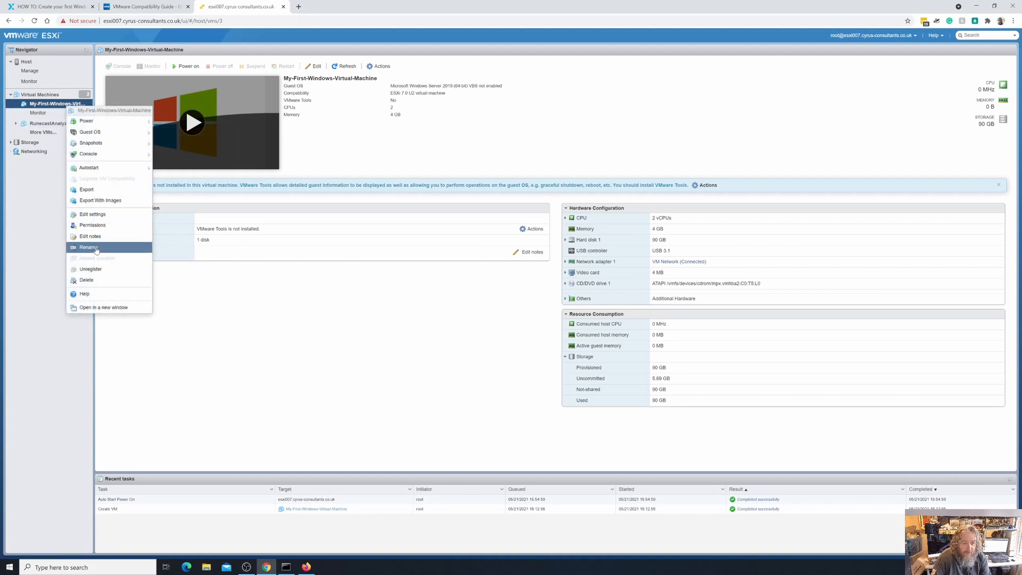
pyautogui.click(111, 215)
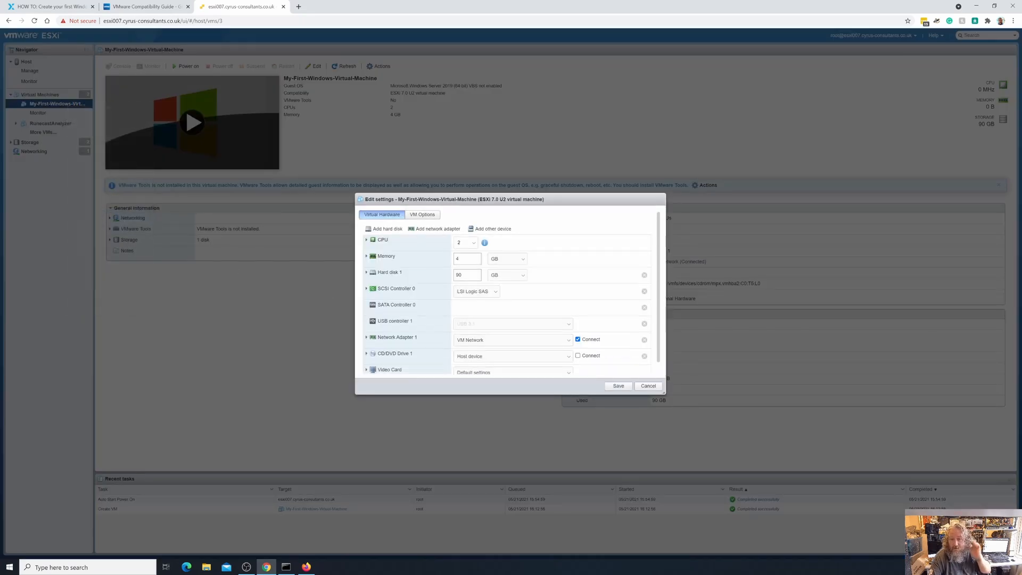
pyautogui.scroll(-1, 405, 328)
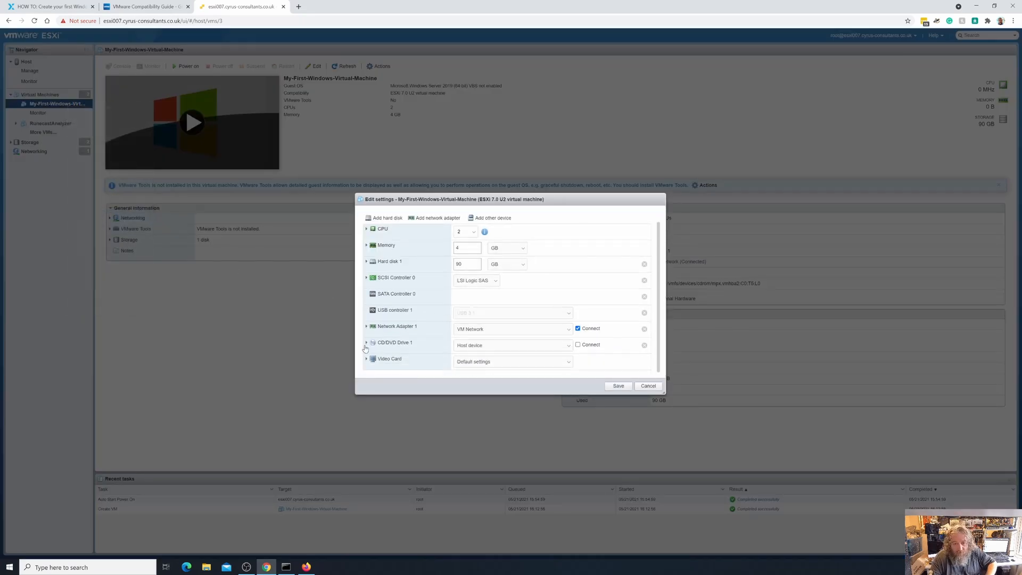
pyautogui.click(366, 343)
pyautogui.scroll(-1, 496, 308)
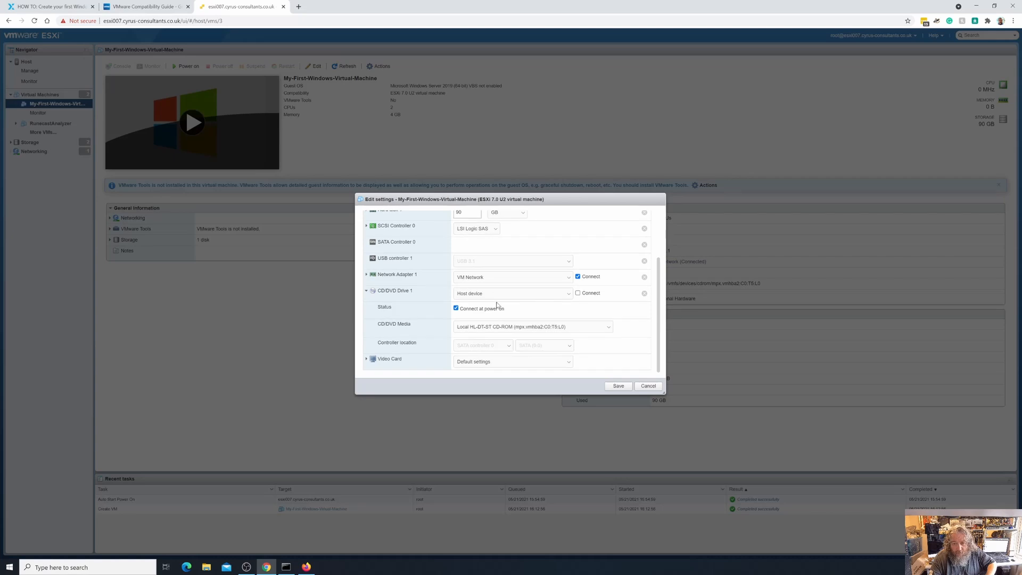
pyautogui.click(566, 294)
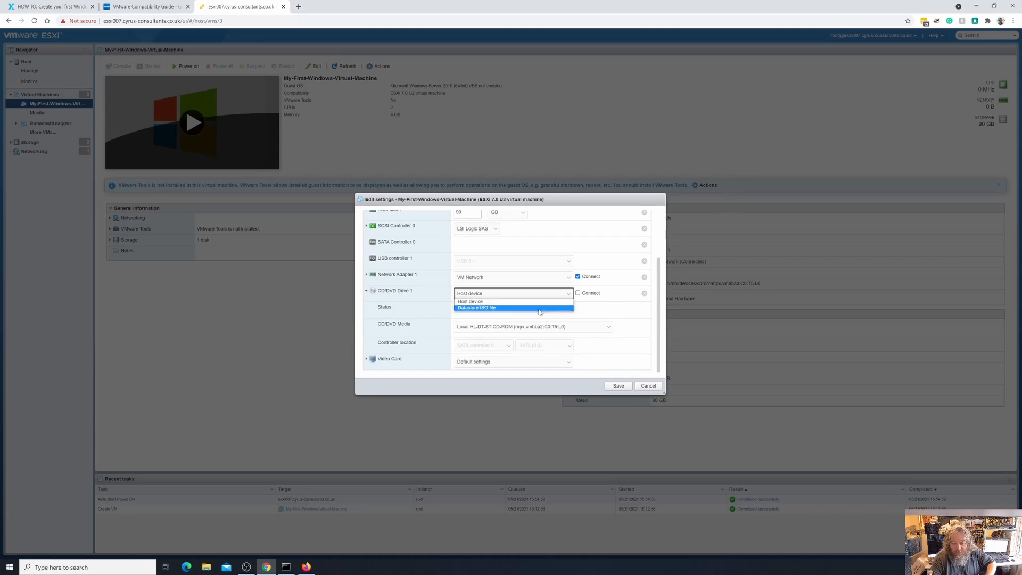
pyautogui.click(538, 309)
pyautogui.click(456, 235)
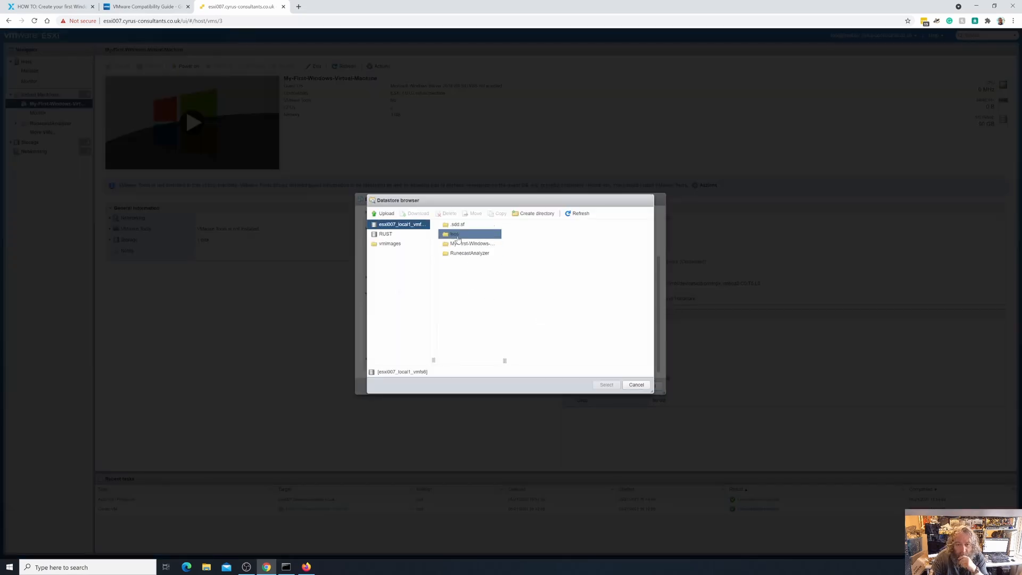
pyautogui.click(541, 224)
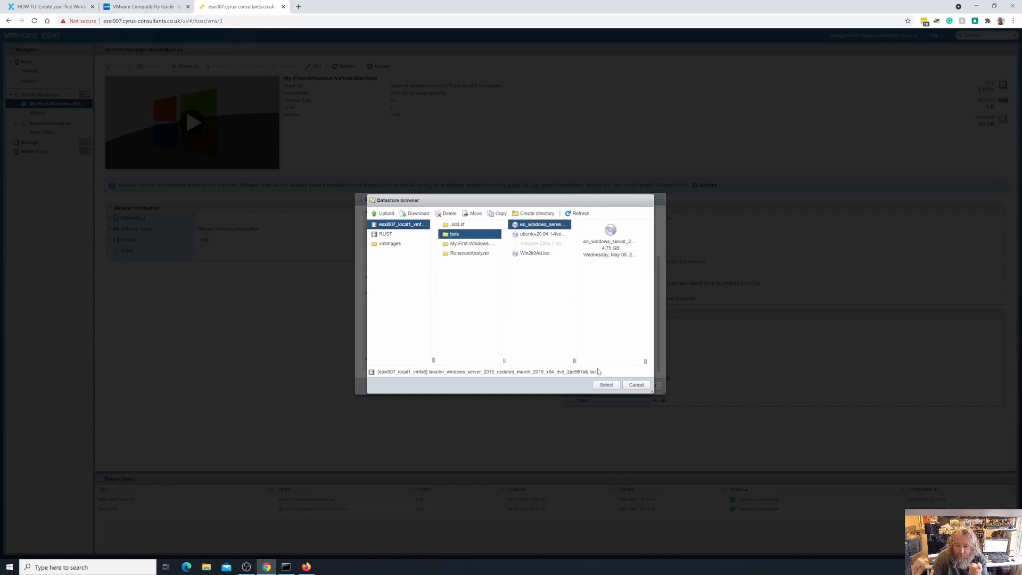
pyautogui.click(606, 385)
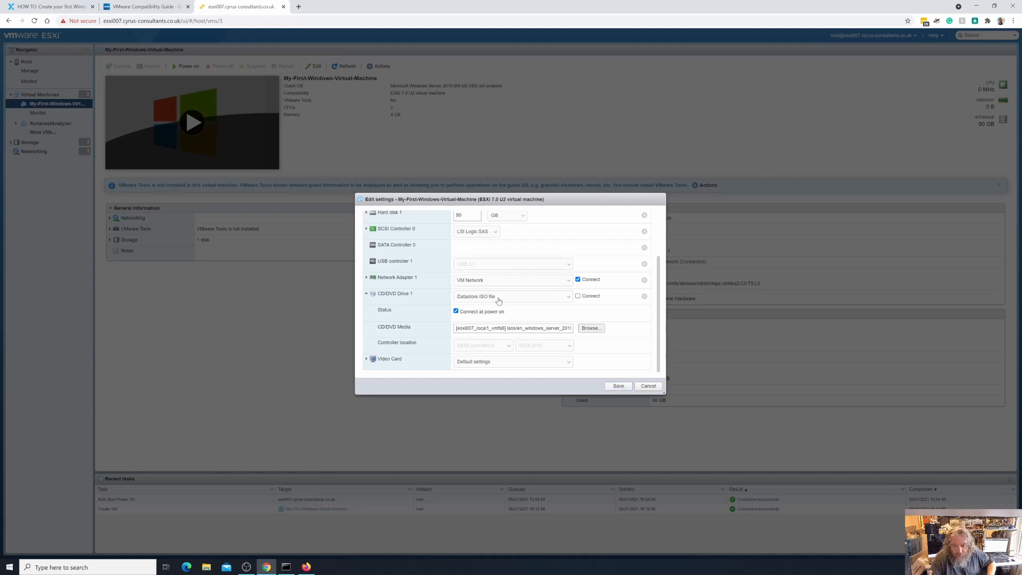
pyautogui.click(578, 297)
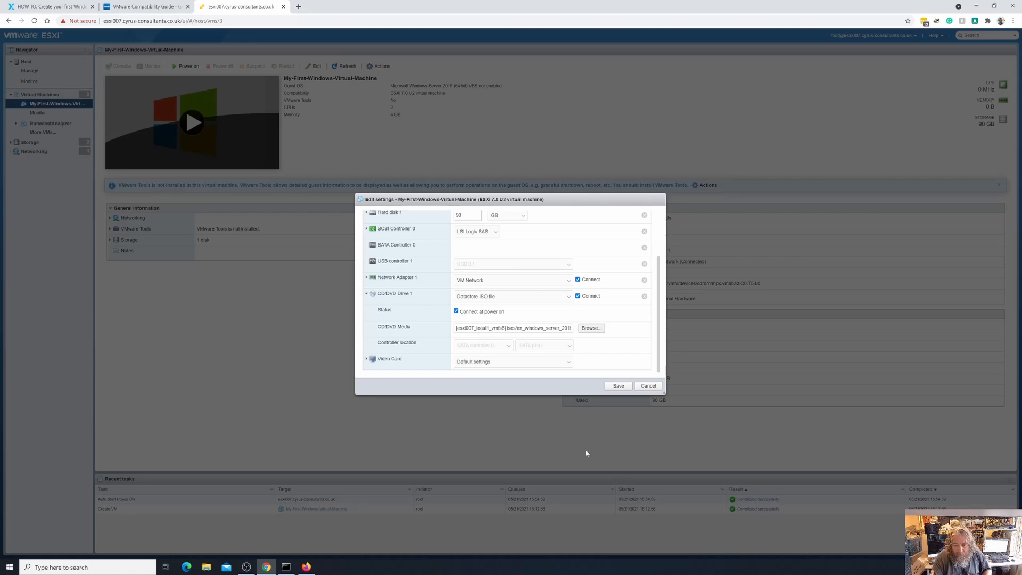
pyautogui.click(617, 386)
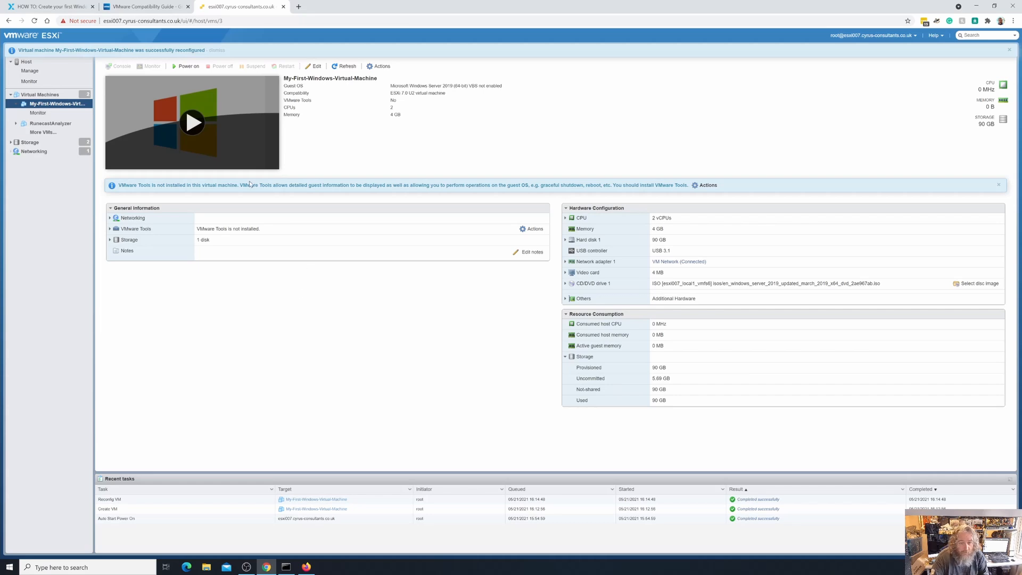
# Power on the VM, show its console in a centred window, and bring up the console's Actions menu
pyautogui.click(188, 67)
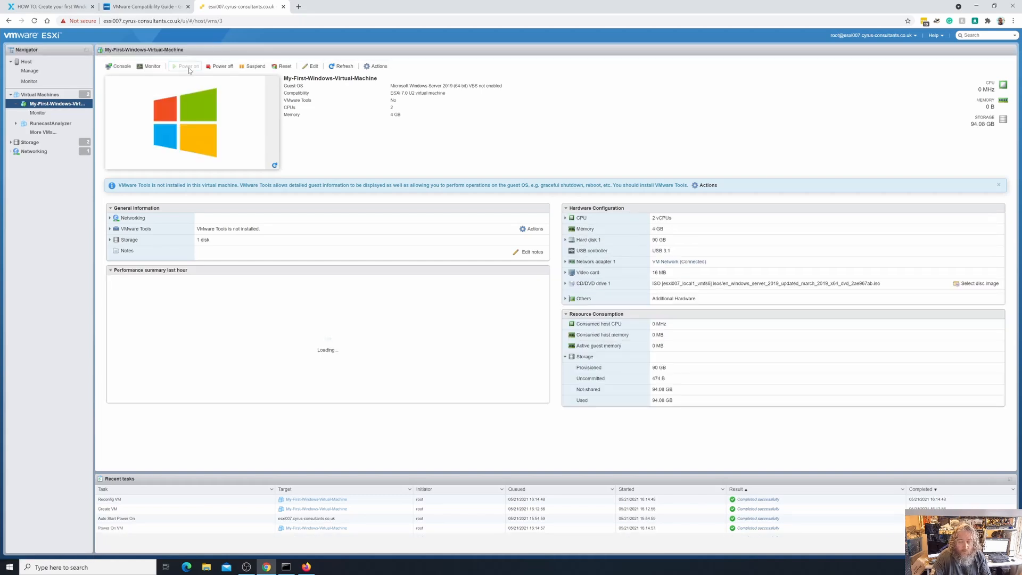
pyautogui.click(202, 130)
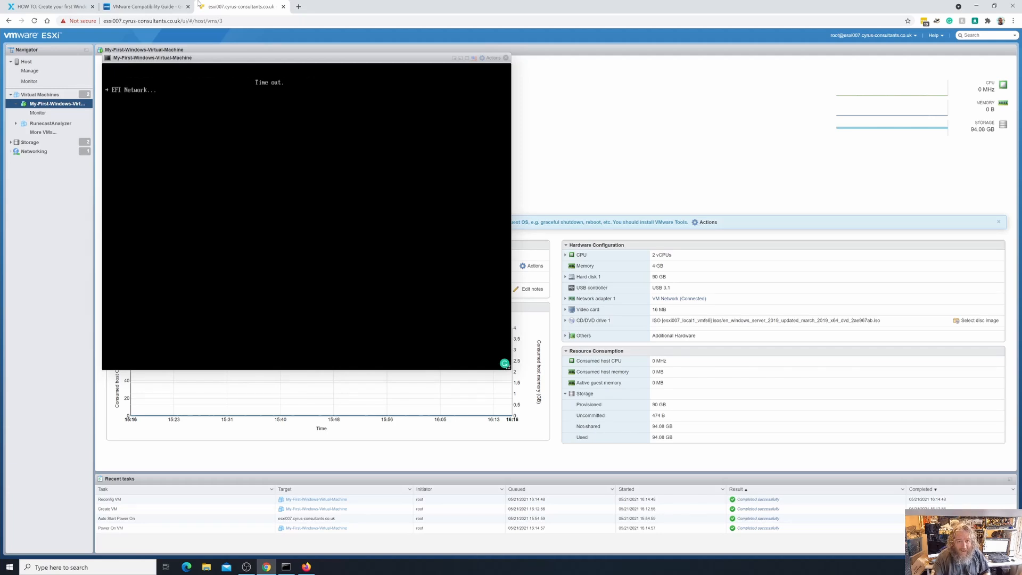
pyautogui.moveTo(239, 60); pyautogui.dragTo(420, 105)
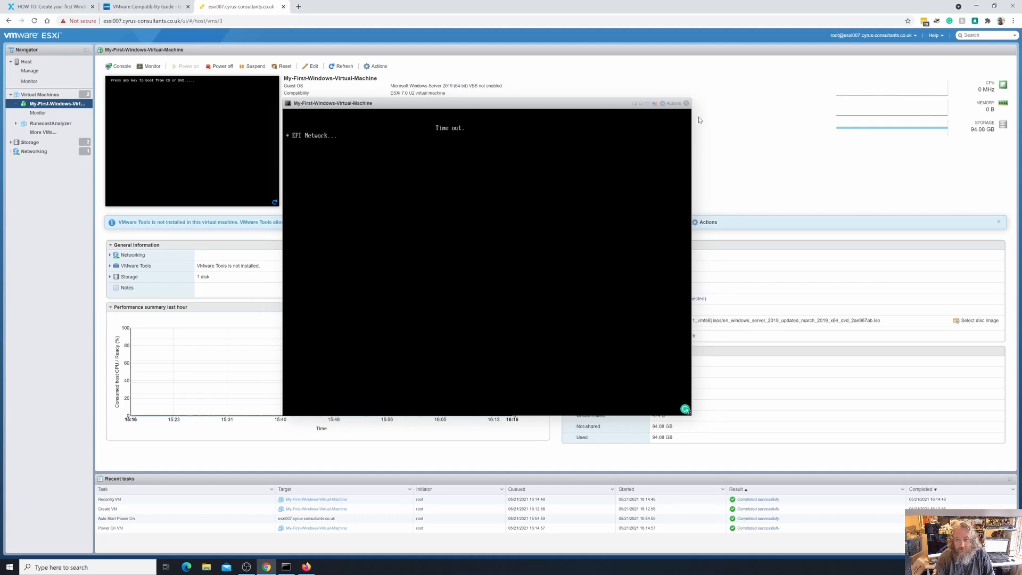
pyautogui.click(673, 101)
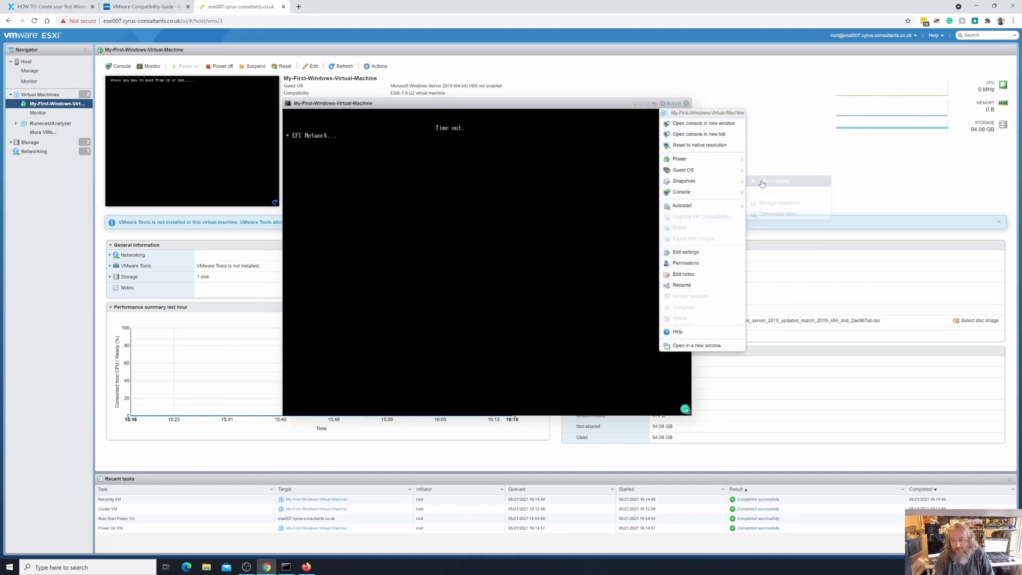
# Send Ctrl-Alt-Delete to restart the VM and boot it from the installation DVD
pyautogui.moveTo(717, 172)
pyautogui.moveTo(772, 197)
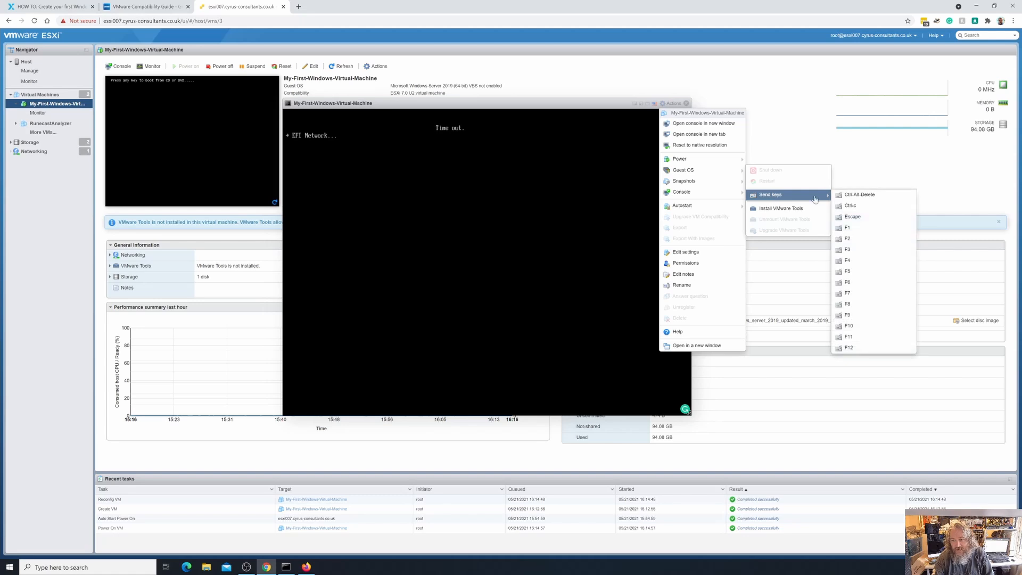
pyautogui.click(857, 195)
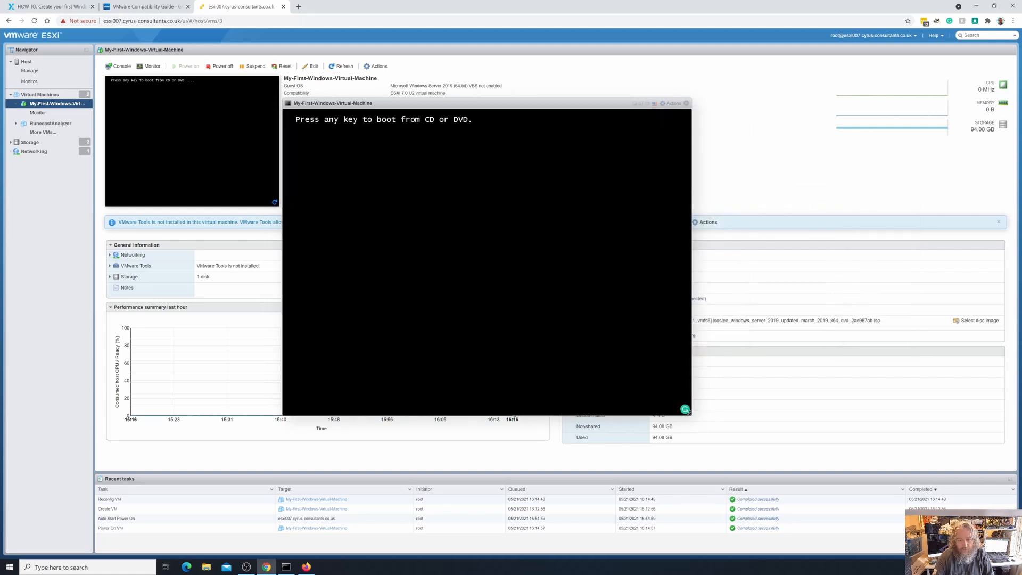
pyautogui.press('Return')
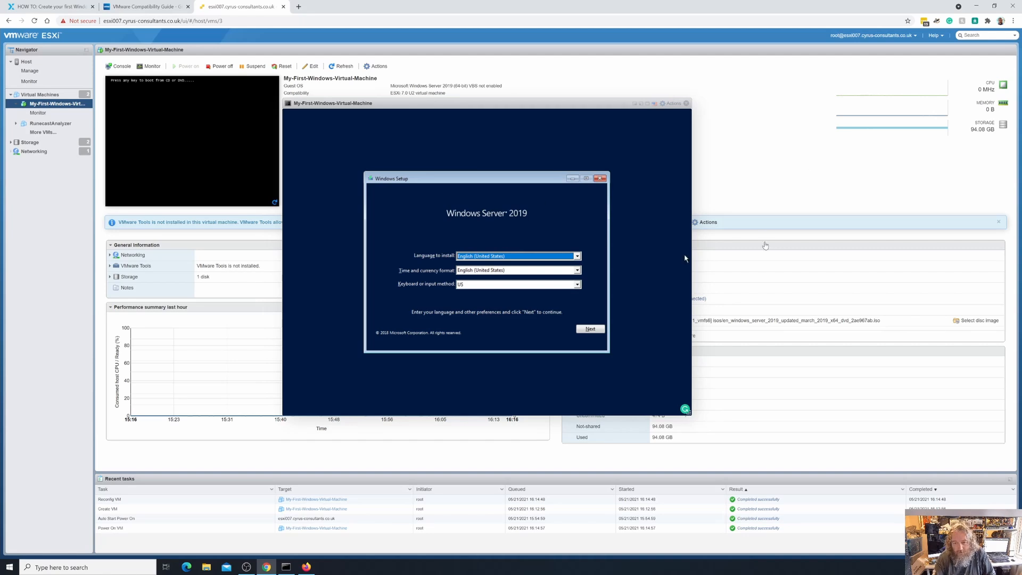
# Set Time and currency format to English (United Kingdom) and continue in Windows Setup
pyautogui.click(578, 256)
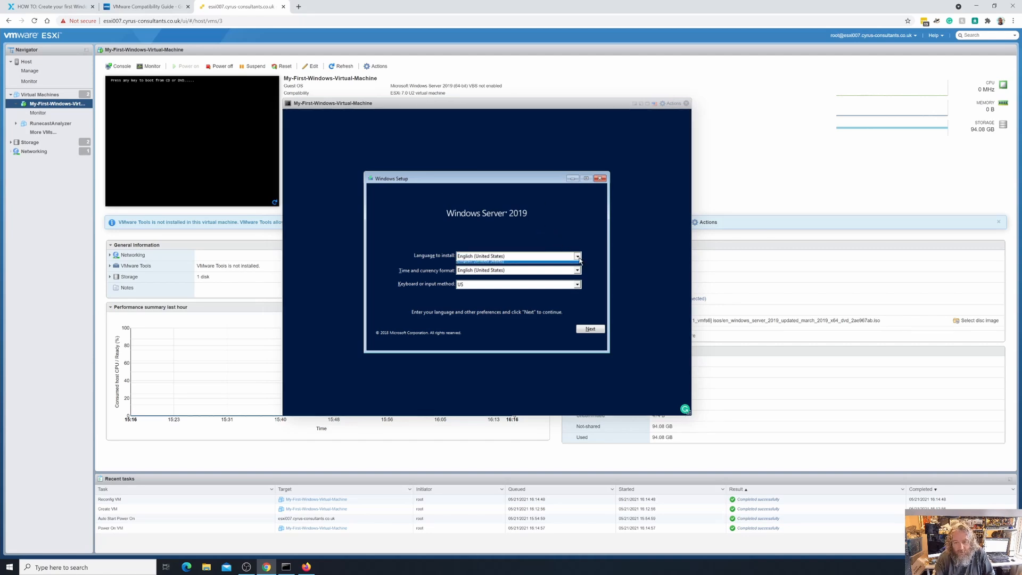
pyautogui.click(578, 258)
pyautogui.click(577, 270)
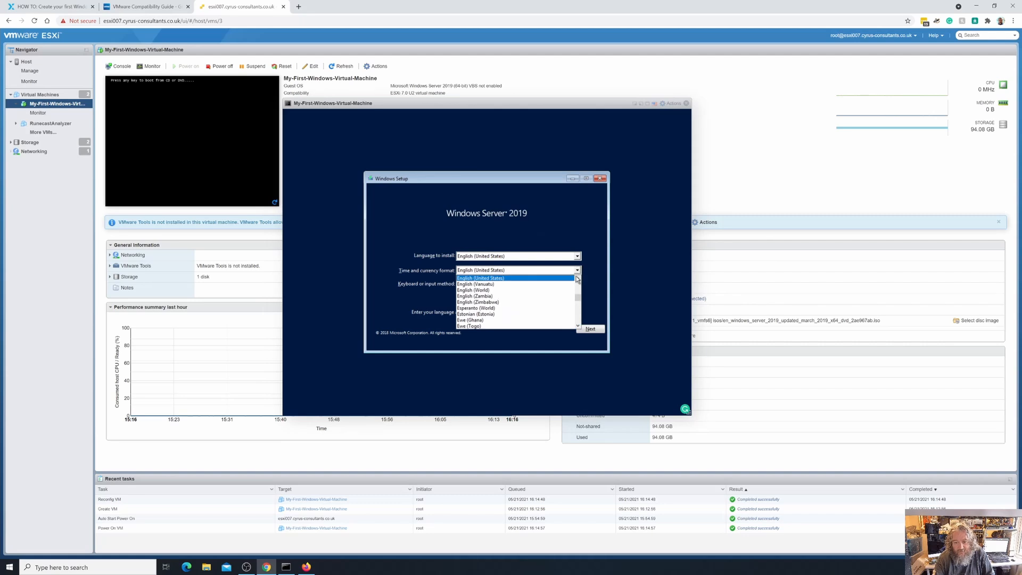
pyautogui.click(513, 275)
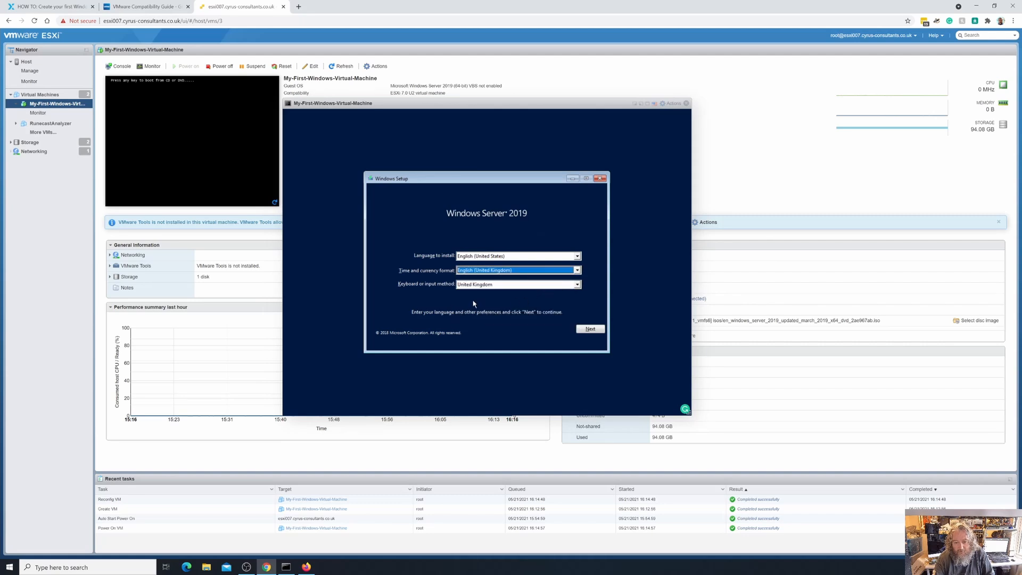
pyautogui.click(517, 258)
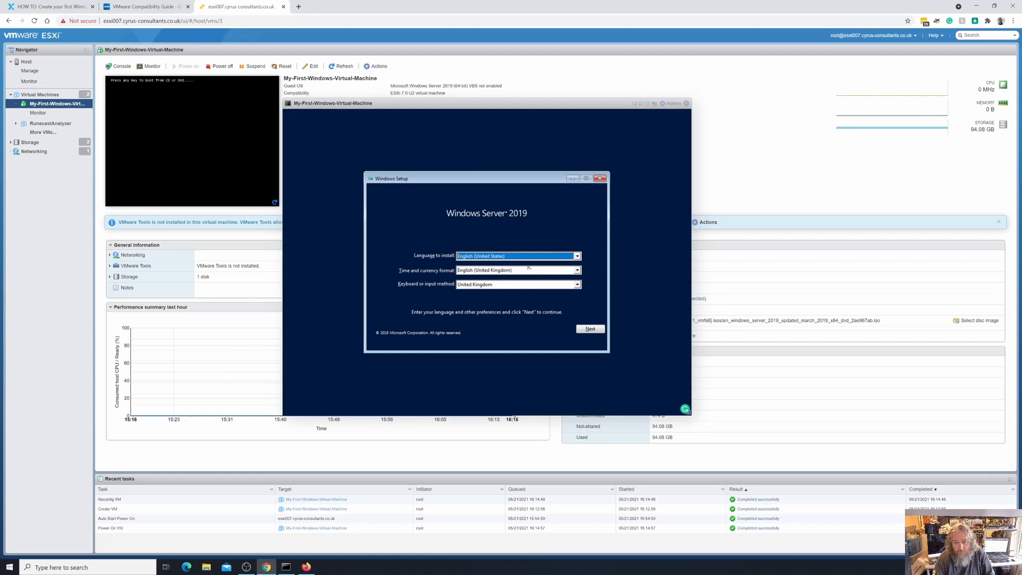
pyautogui.click(590, 332)
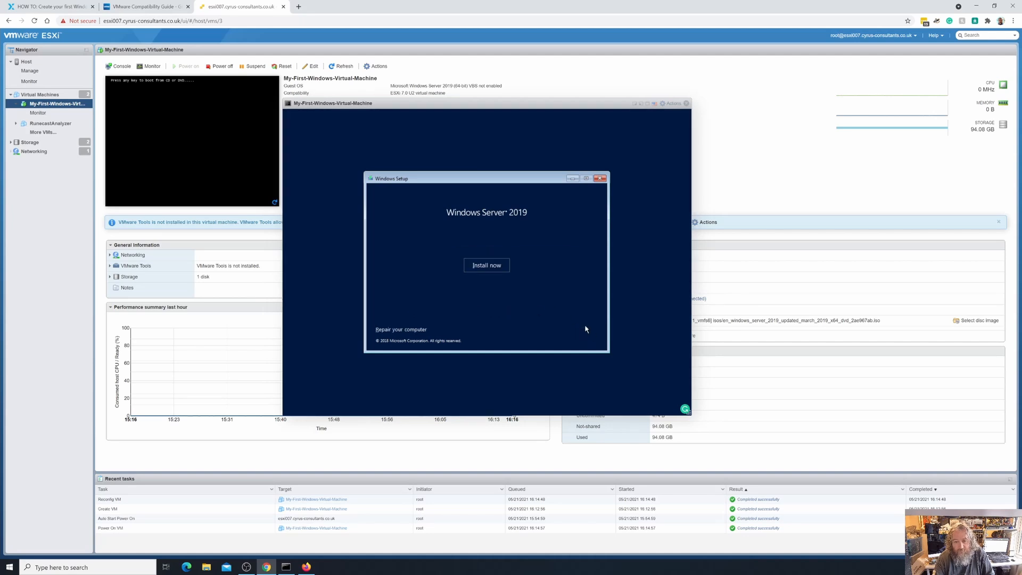
# Start Windows Setup without a product key and select Windows Server 2019 Standard (Desktop Experience)
pyautogui.click(482, 264)
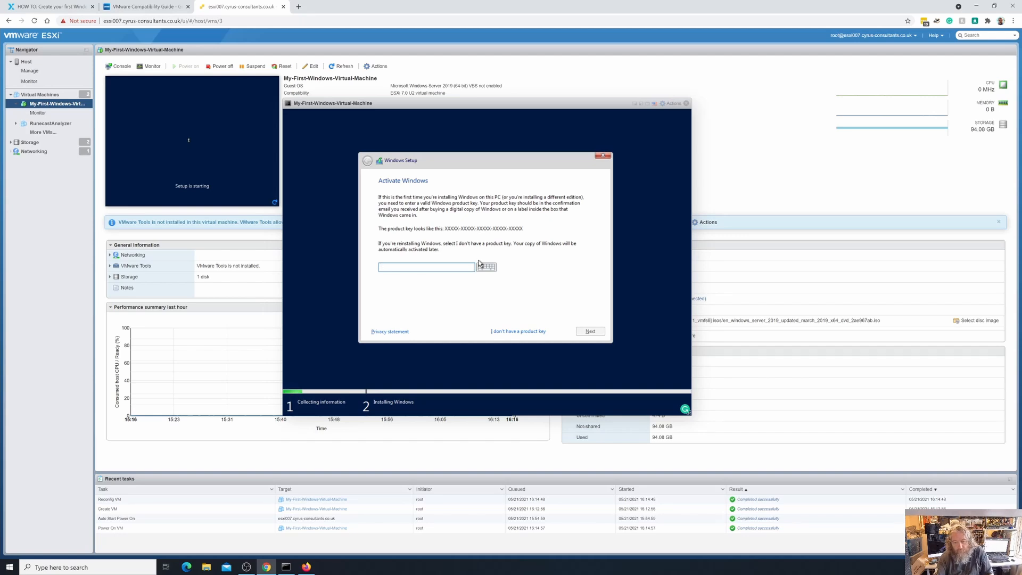
pyautogui.click(515, 330)
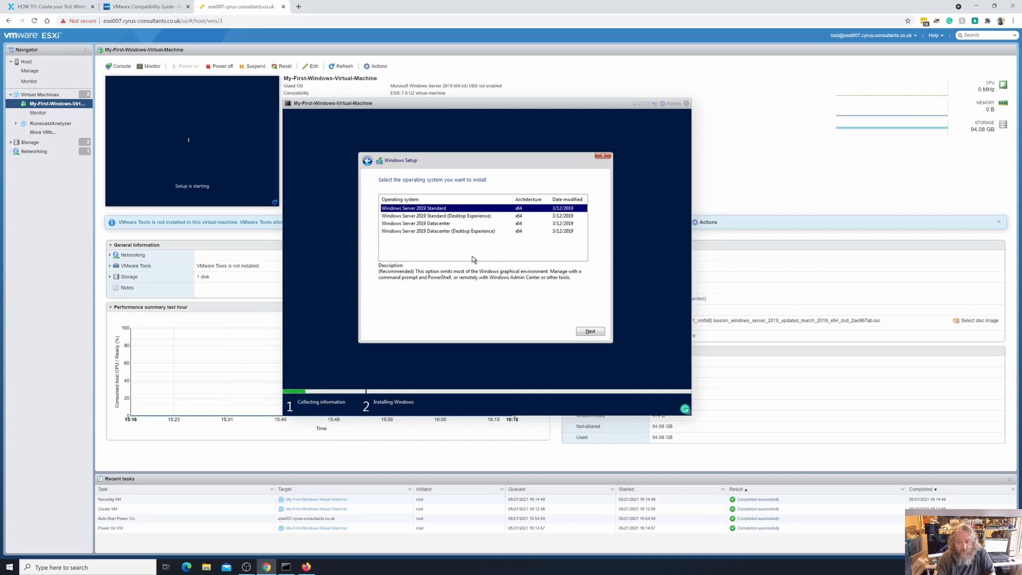
pyautogui.click(454, 216)
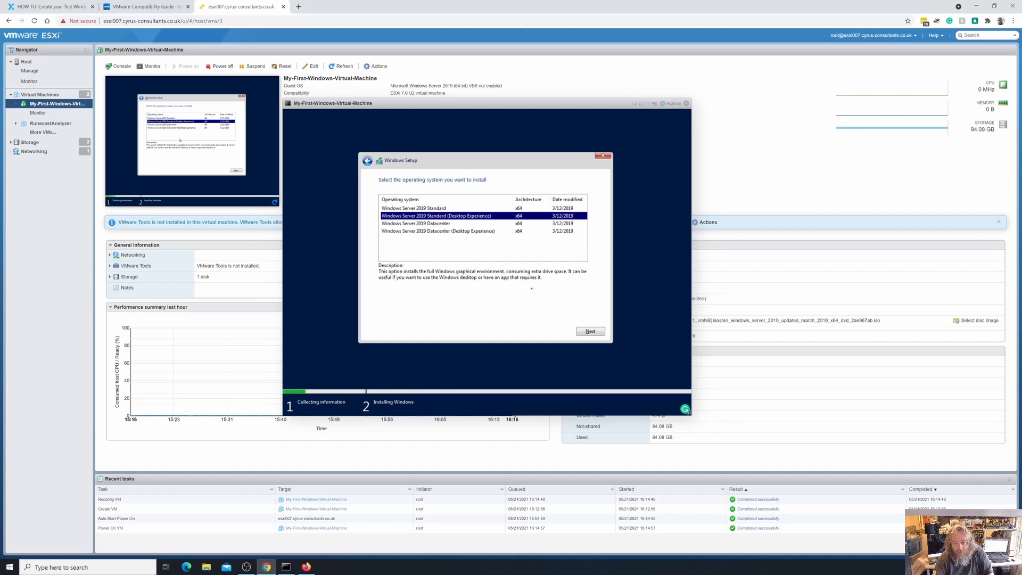
# Continue with the Standard (Desktop Experience) edition and accept the license terms
pyautogui.click(591, 330)
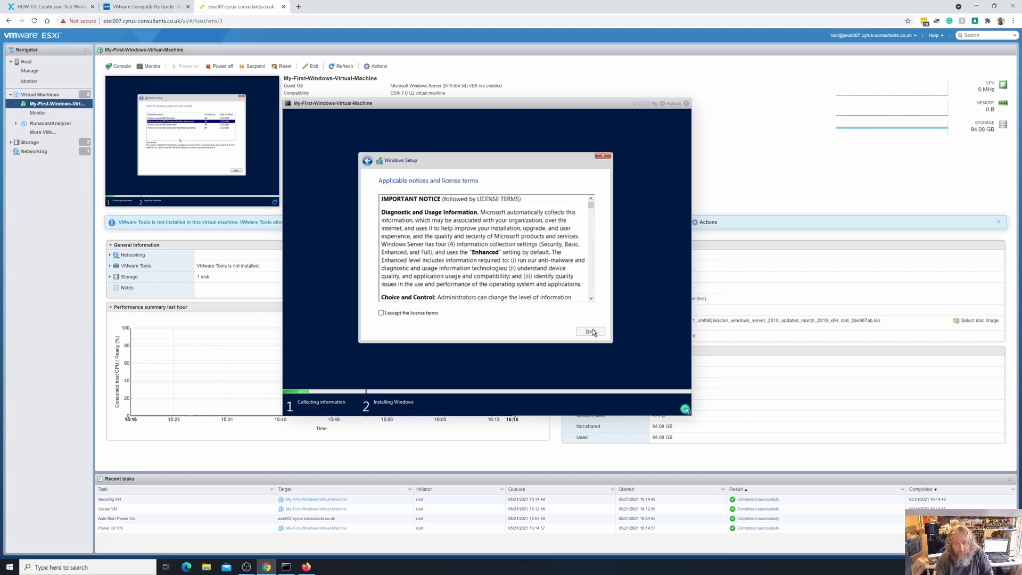
pyautogui.scroll(-10, 463, 264)
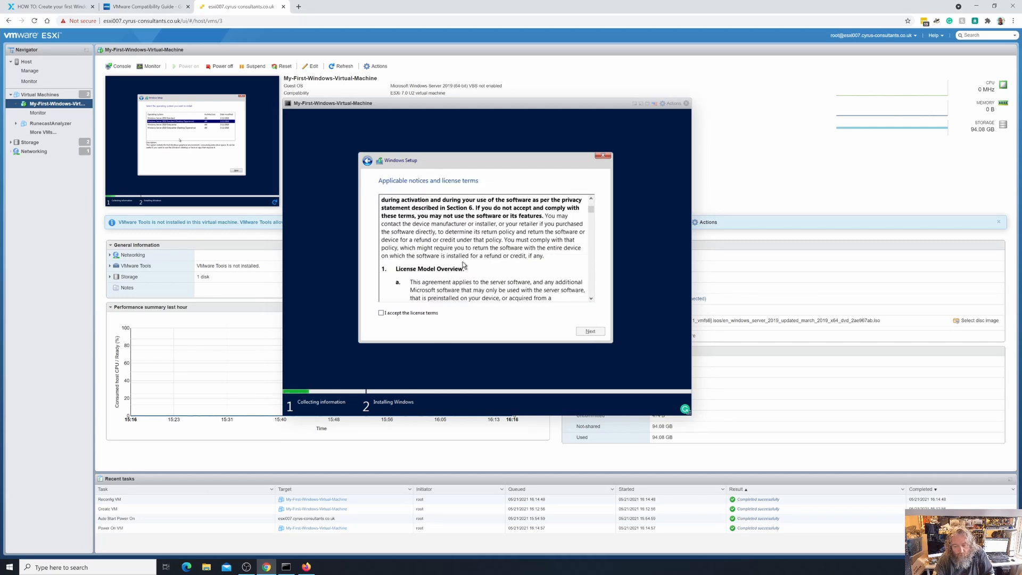
pyautogui.scroll(-15, 462, 265)
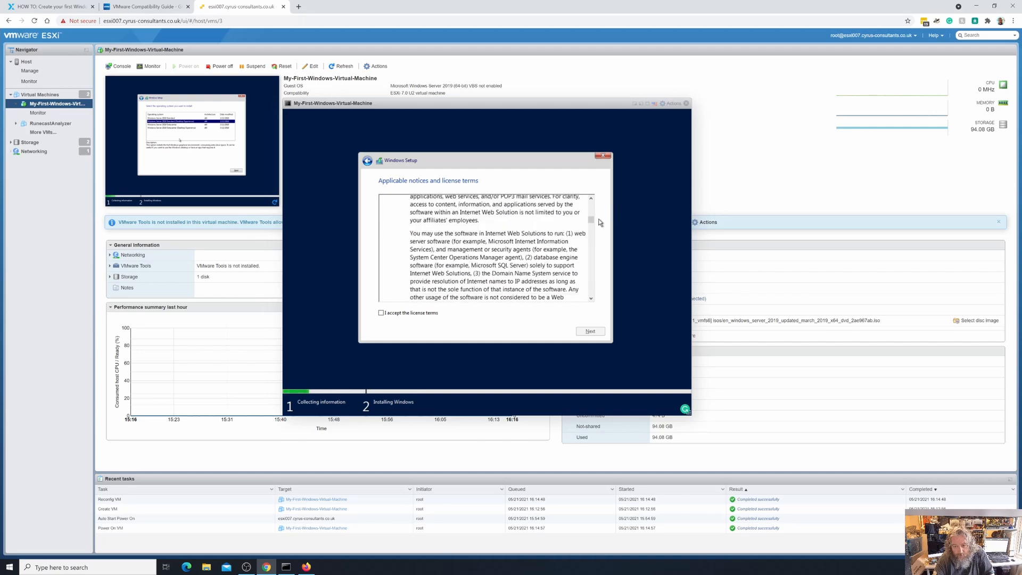
pyautogui.moveTo(591, 221); pyautogui.dragTo(589, 291)
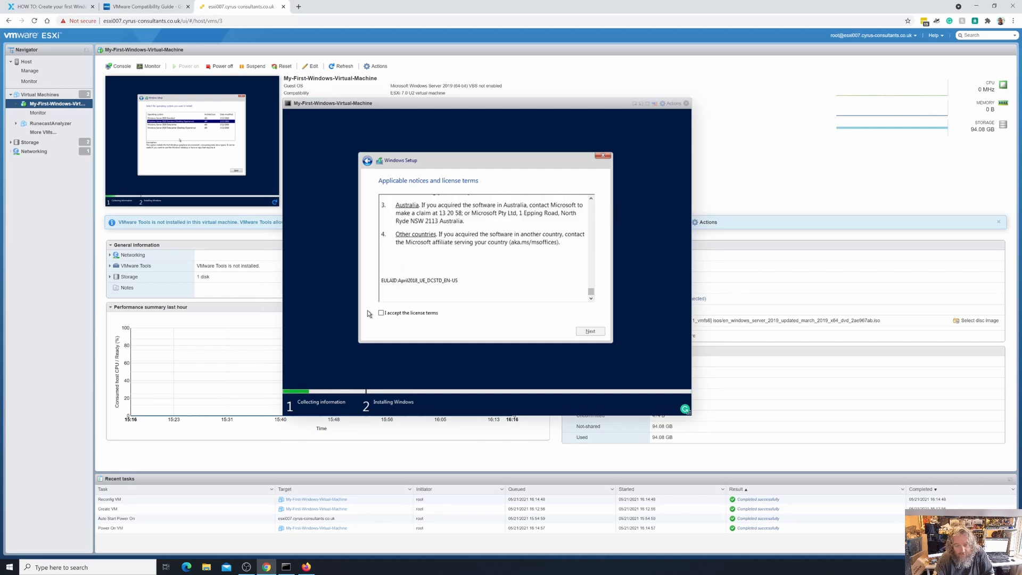
pyautogui.click(382, 313)
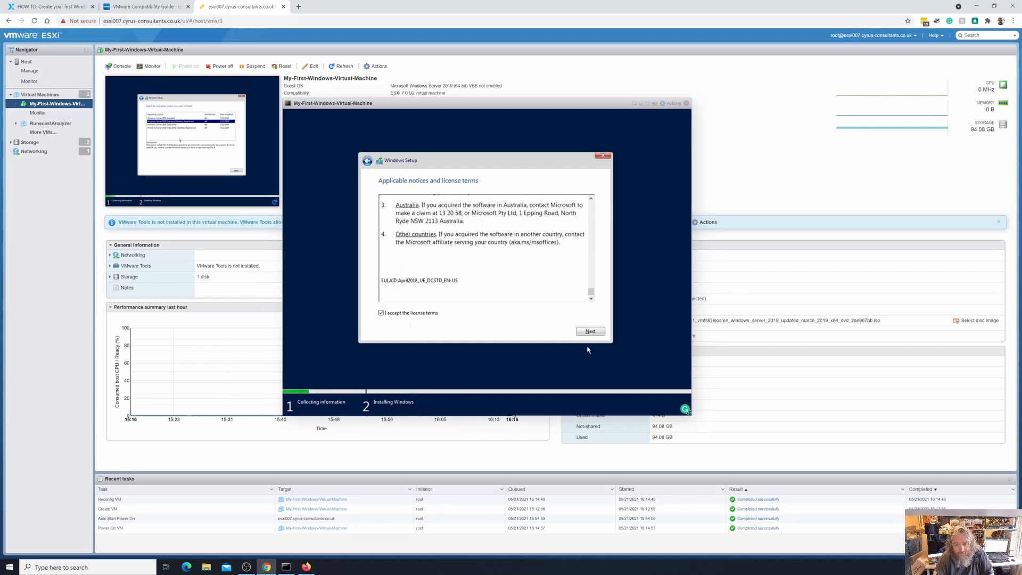
pyautogui.click(590, 331)
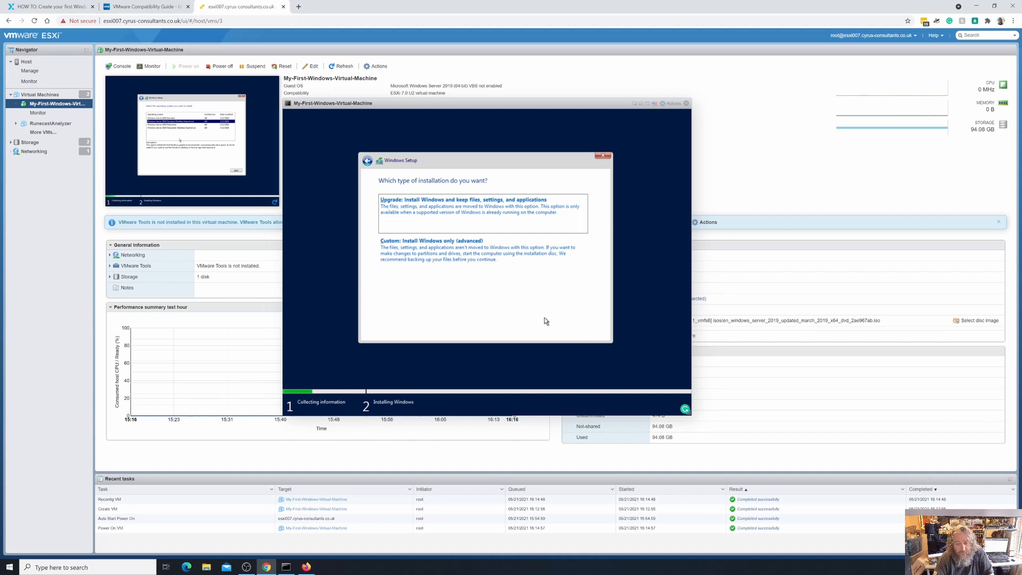
# Choose a custom install and install Windows onto the 90 GB unallocated Drive 0
pyautogui.click(455, 255)
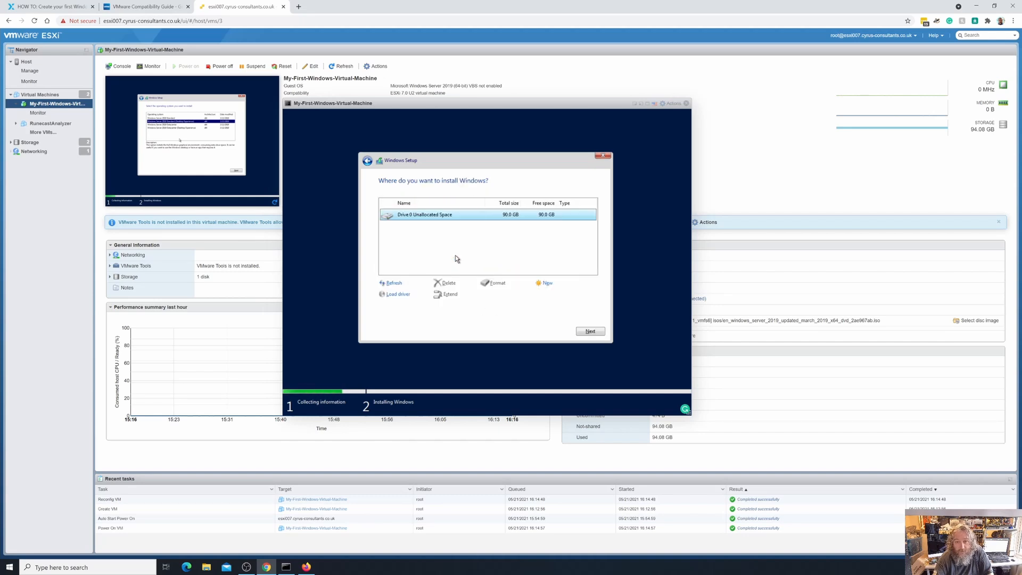
pyautogui.click(590, 332)
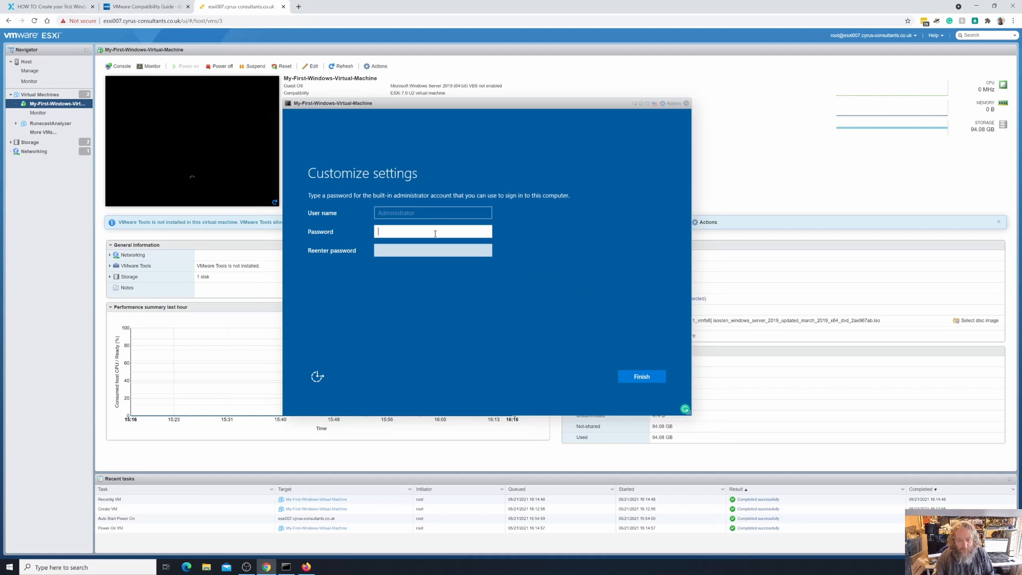
# Enter and confirm the built-in Administrator password, then finish setup
pyautogui.write('P@ssw0rd')
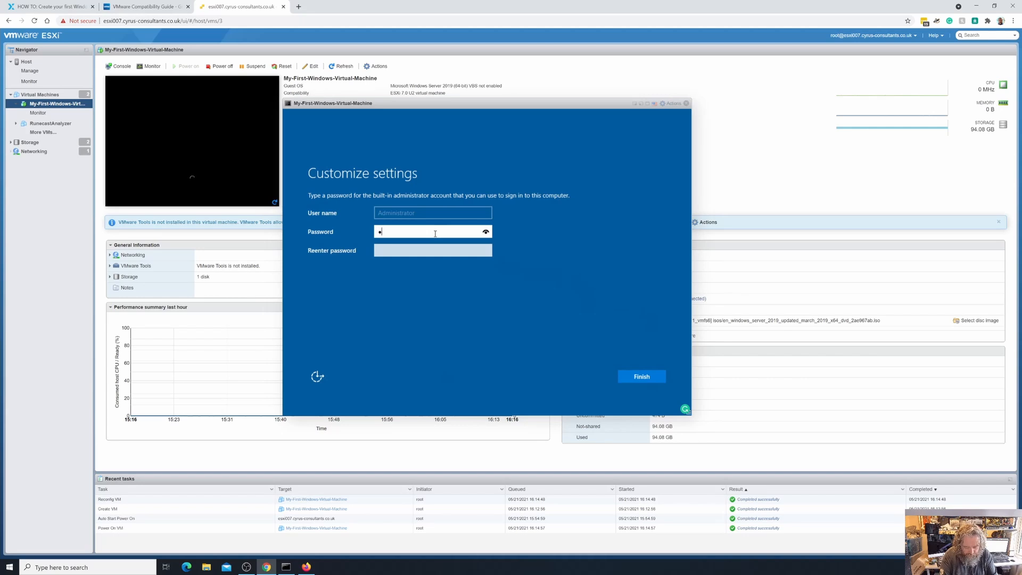
pyautogui.write('123456')
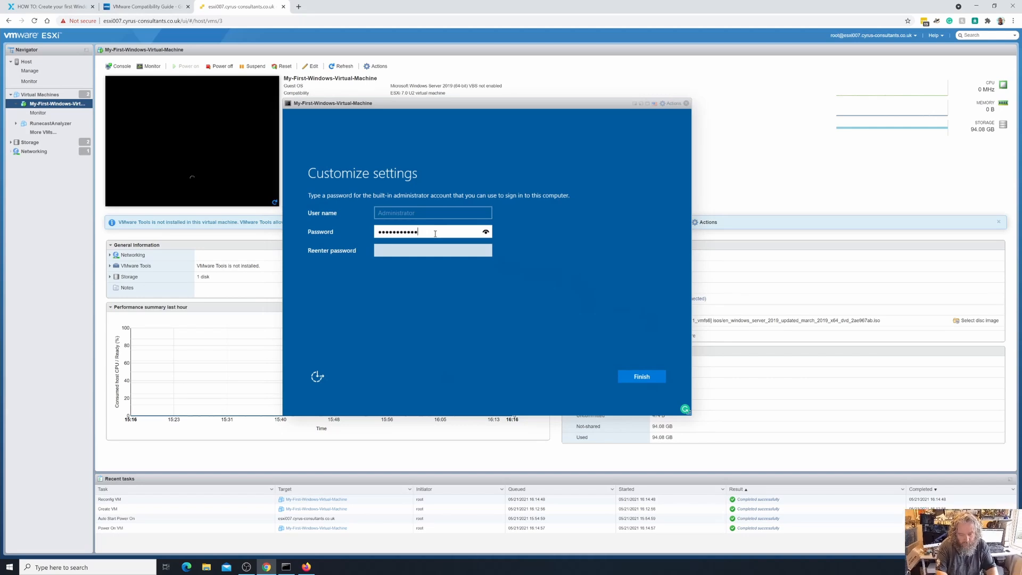
pyautogui.press('Tab')
pyautogui.write('P@ssw0rd1234')
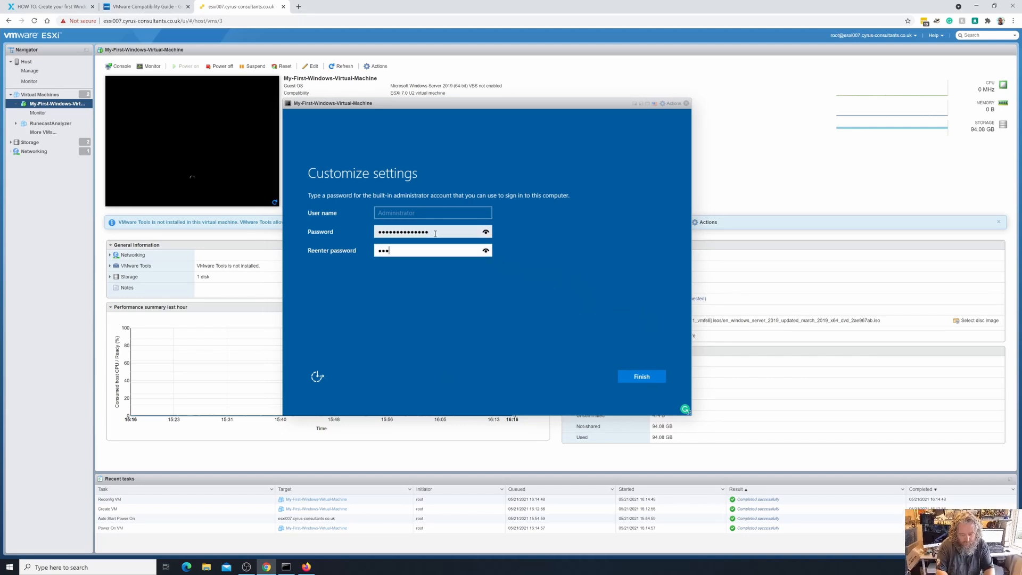
pyautogui.write('56')
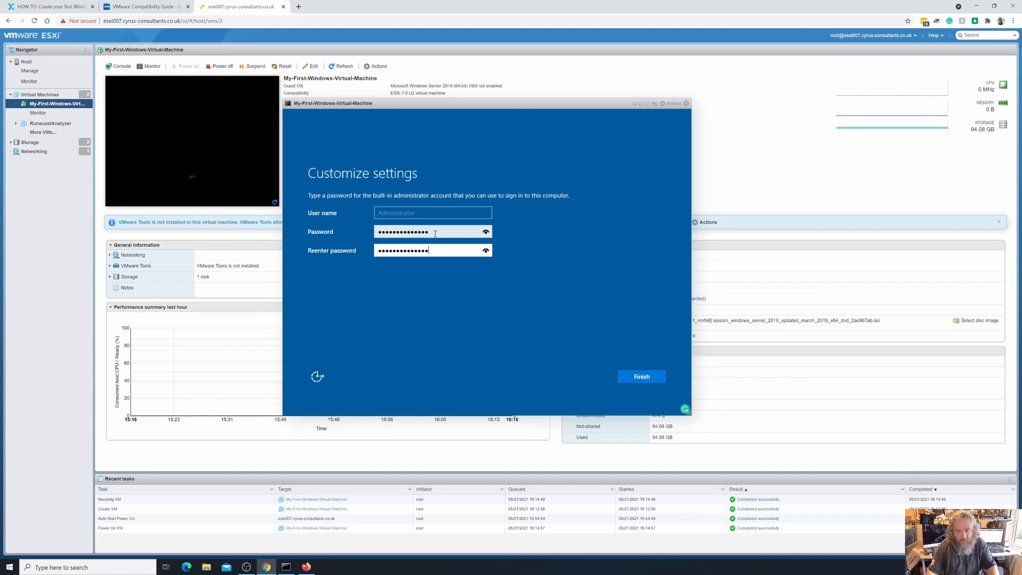
pyautogui.click(646, 375)
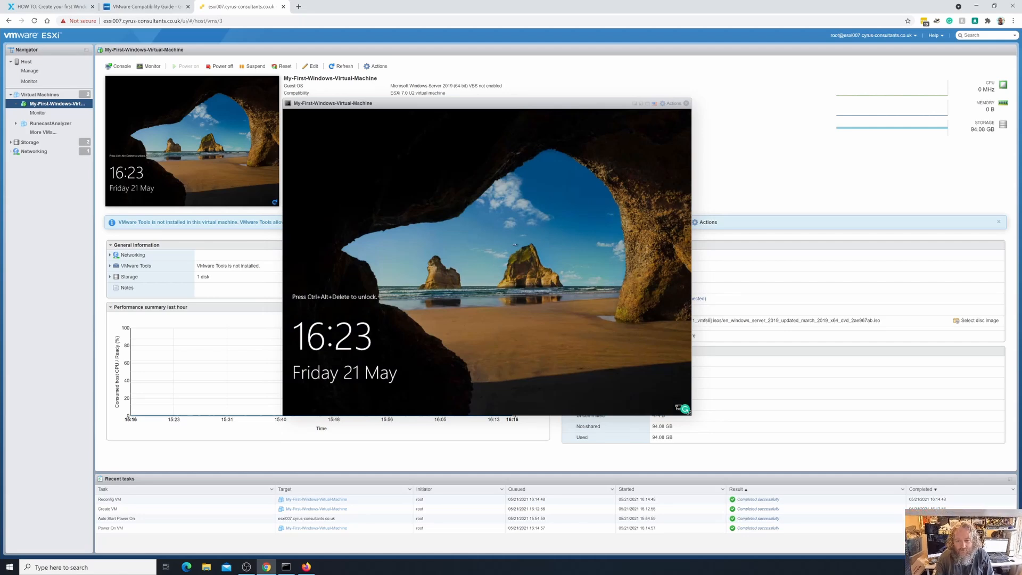
# Send Ctrl-Alt-Delete to the VM through Actions > Guest OS > Send keys
pyautogui.click(672, 105)
pyautogui.moveTo(695, 171)
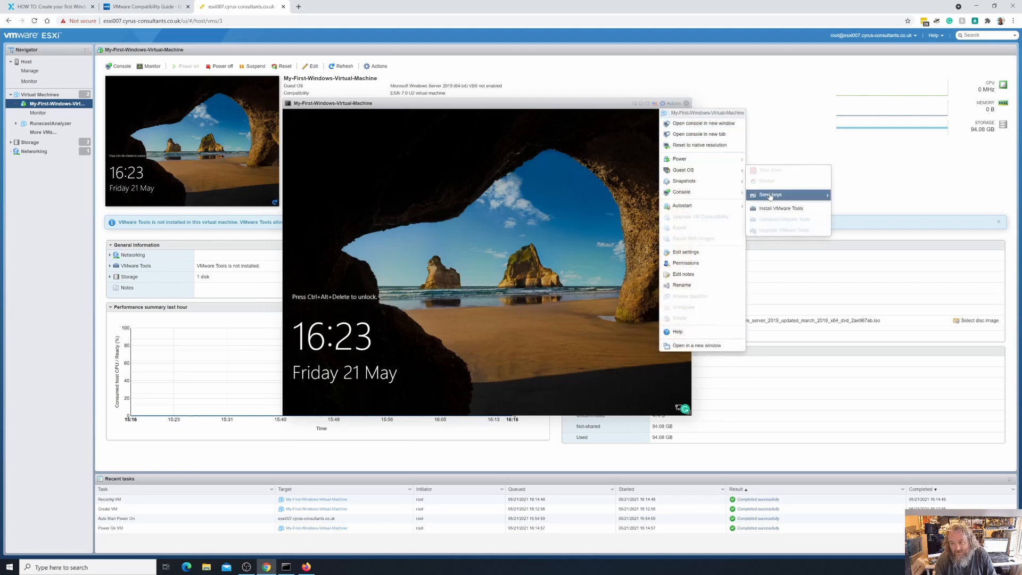
pyautogui.moveTo(770, 197)
pyautogui.click(857, 194)
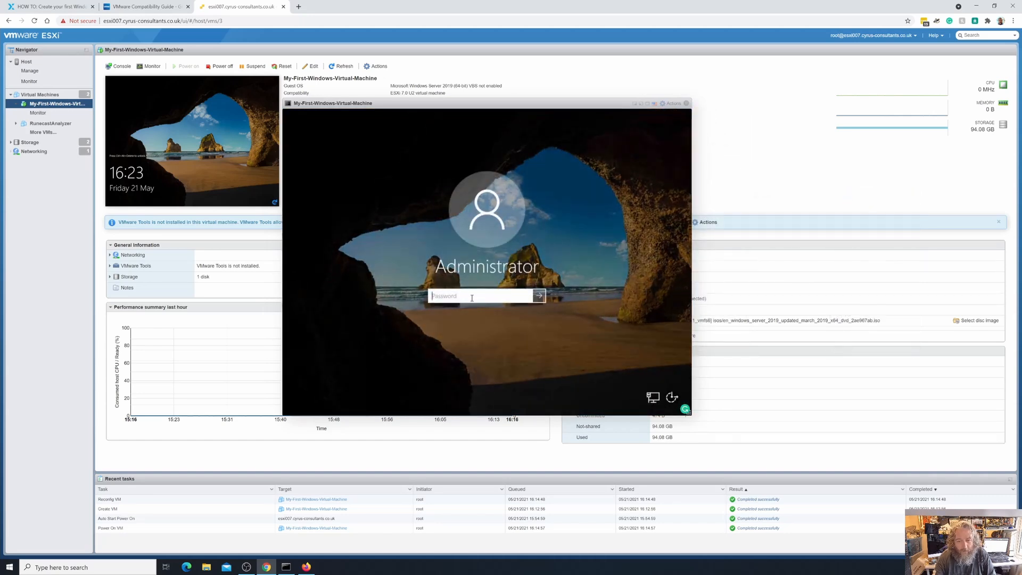
# Enter the Administrator password to sign in to Windows
pyautogui.write('•••••••••')
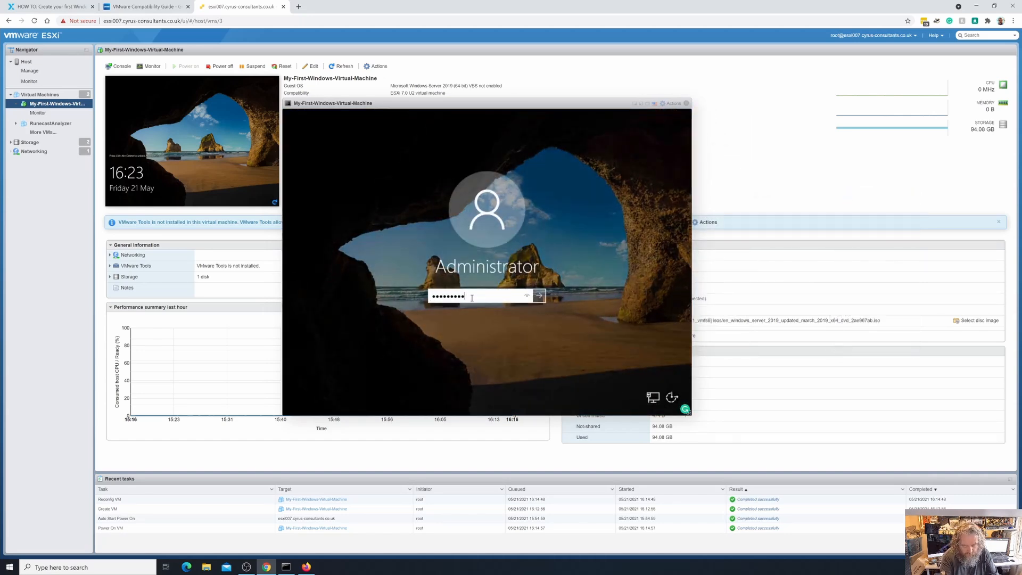
pyautogui.press('BackSpace')
pyautogui.press('BackSpace')
pyautogui.press('BackSpace')
pyautogui.press('BackSpace')
pyautogui.press('BackSpace')
pyautogui.press('BackSpace')
pyautogui.press('BackSpace')
pyautogui.press('BackSpace')
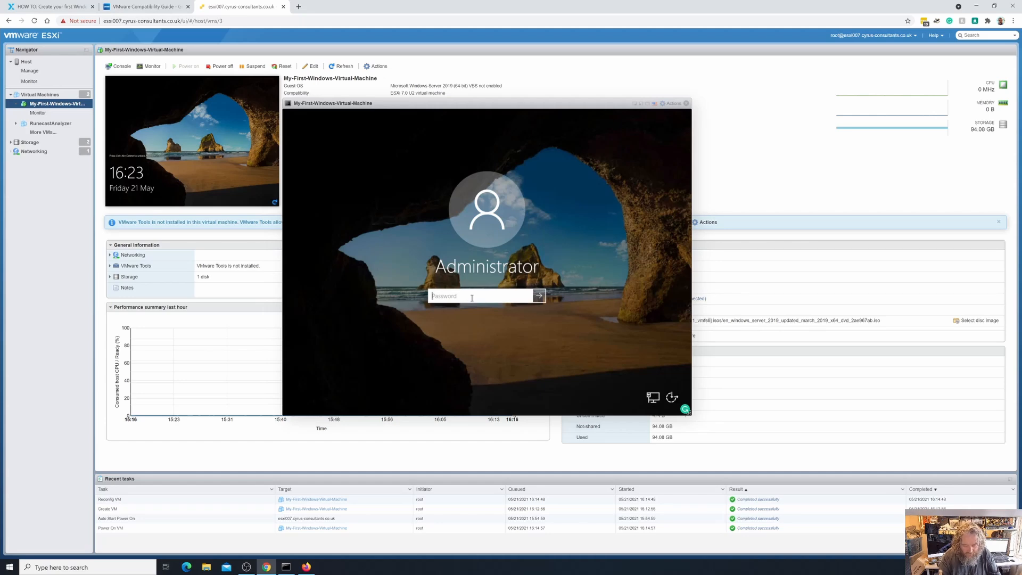
pyautogui.write('•••••••••••')
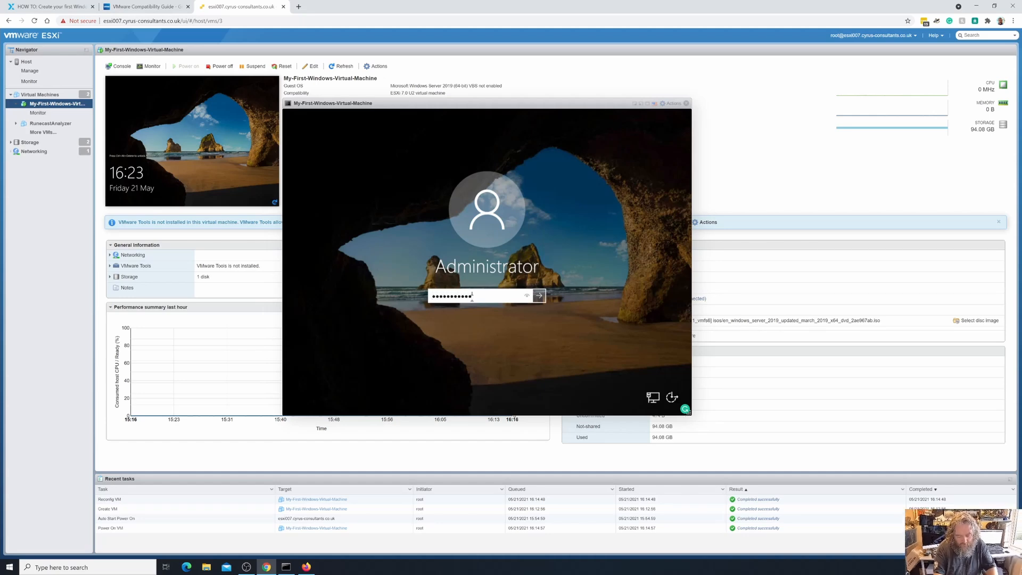
pyautogui.write('•••')
pyautogui.press('Return')
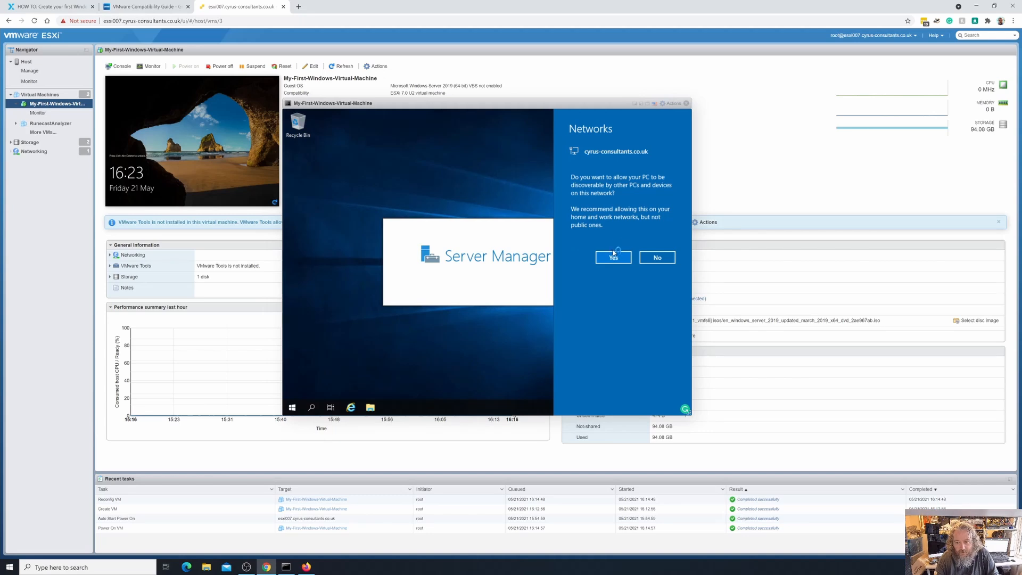
# Allow network discovery and dismiss the Windows Admin Center prompt
pyautogui.click(613, 259)
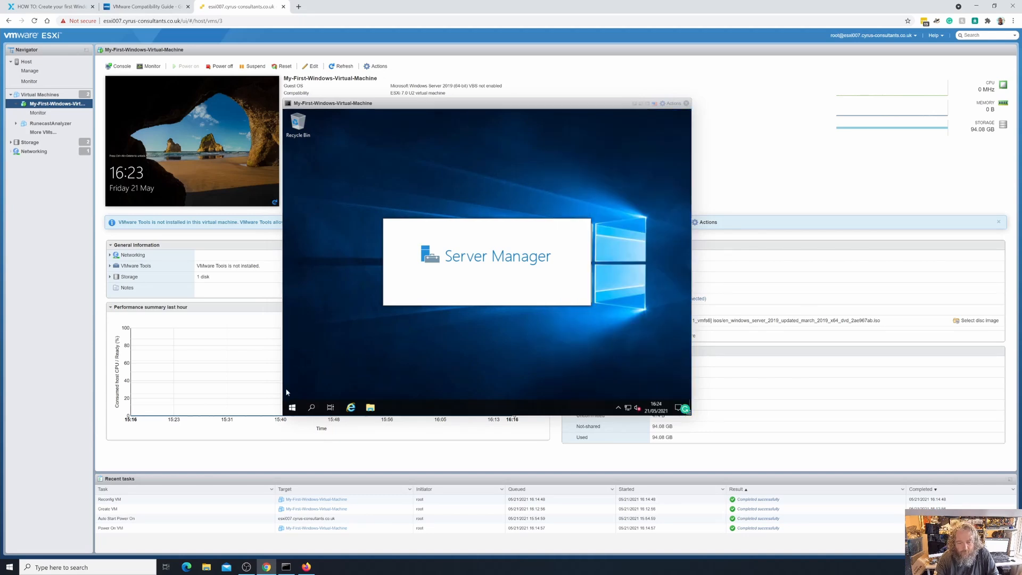
pyautogui.rightClick(292, 410)
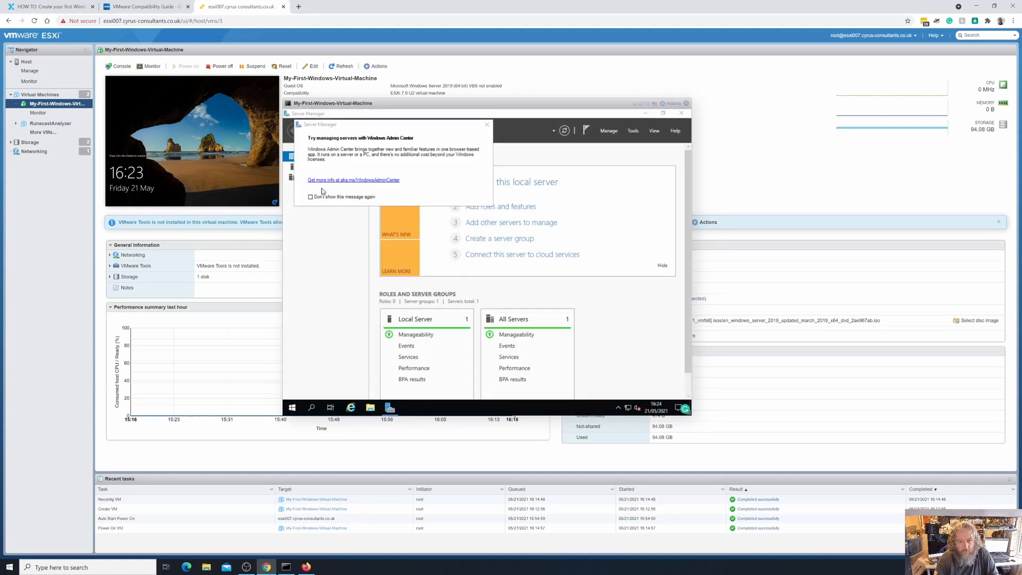
pyautogui.click(486, 124)
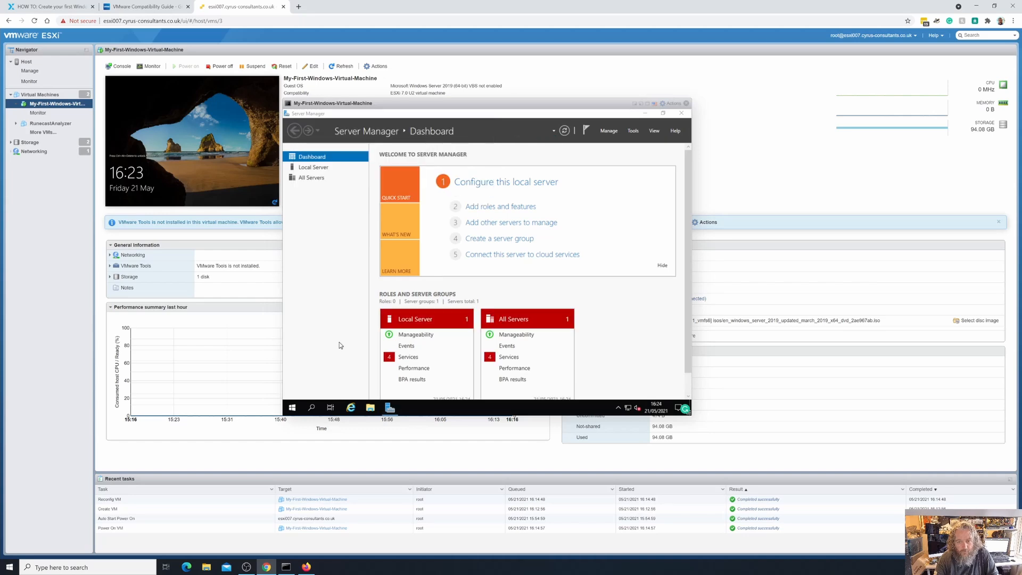
# Open Windows Settings from the VM's Start menu
pyautogui.click(292, 408)
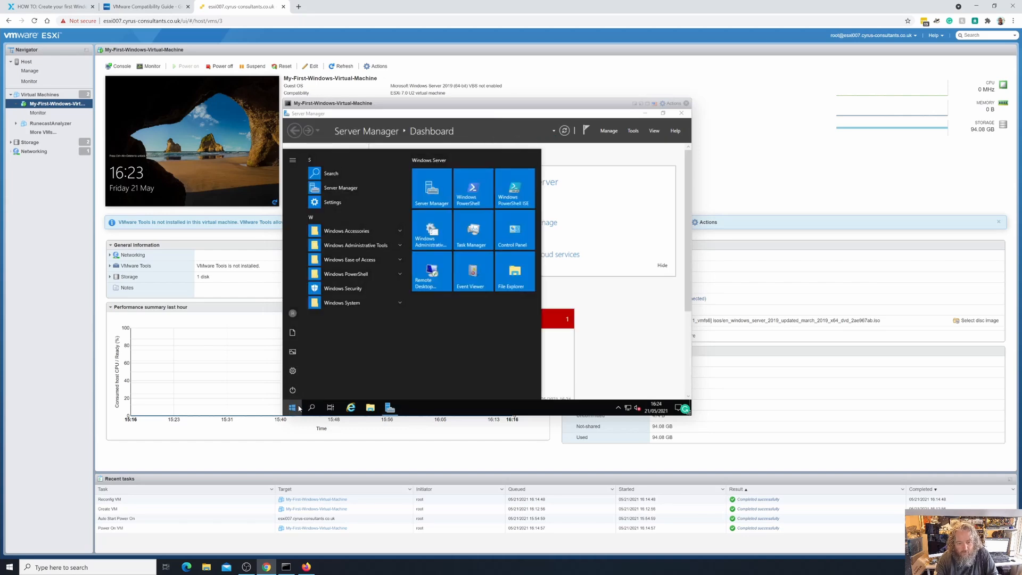
pyautogui.click(672, 103)
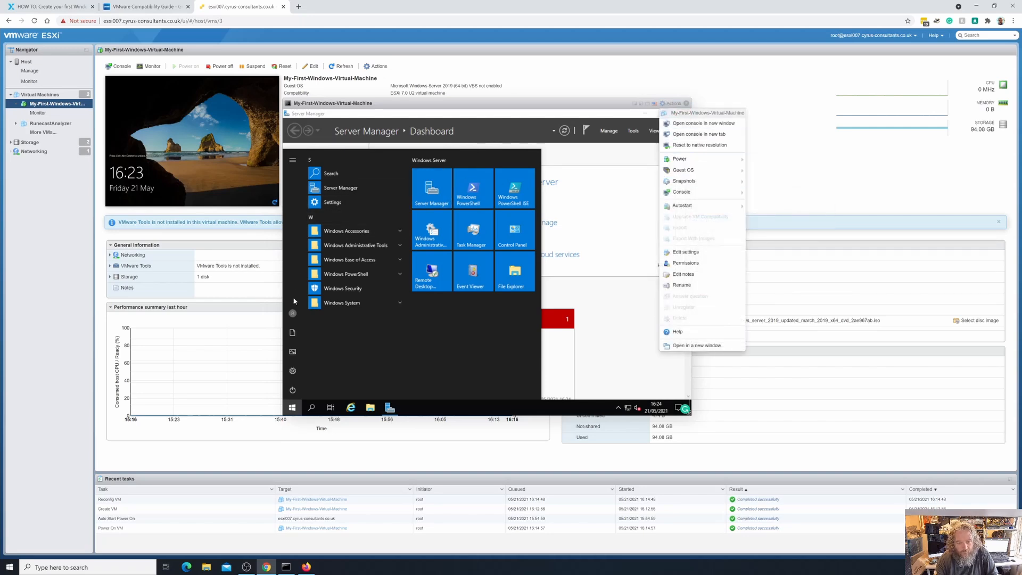
pyautogui.click(292, 371)
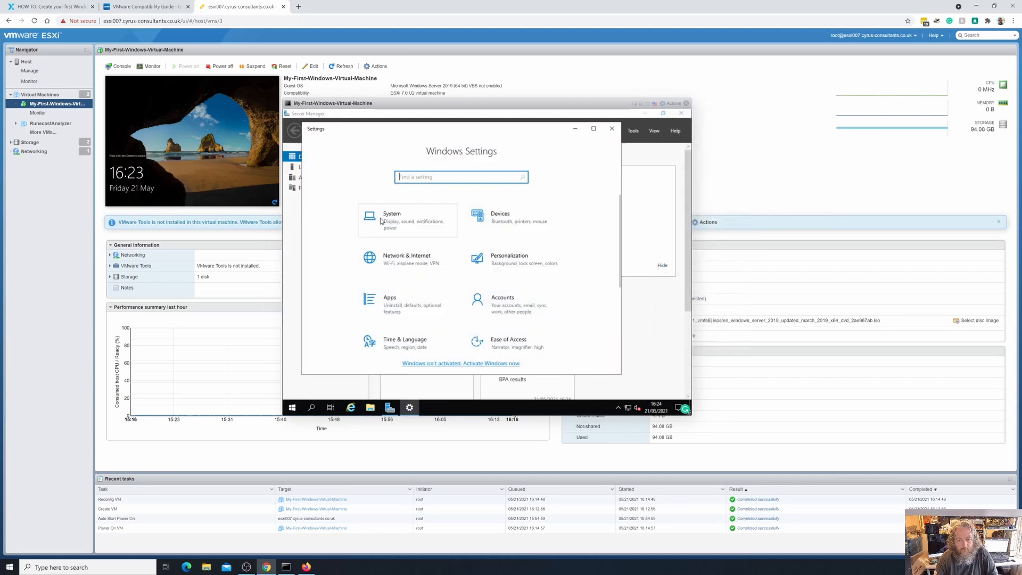
# Open System > About to view 4.00 GB RAM and Windows Server 2019 Standard, version 1809
pyautogui.click(371, 220)
pyautogui.scroll(-2, 382, 220)
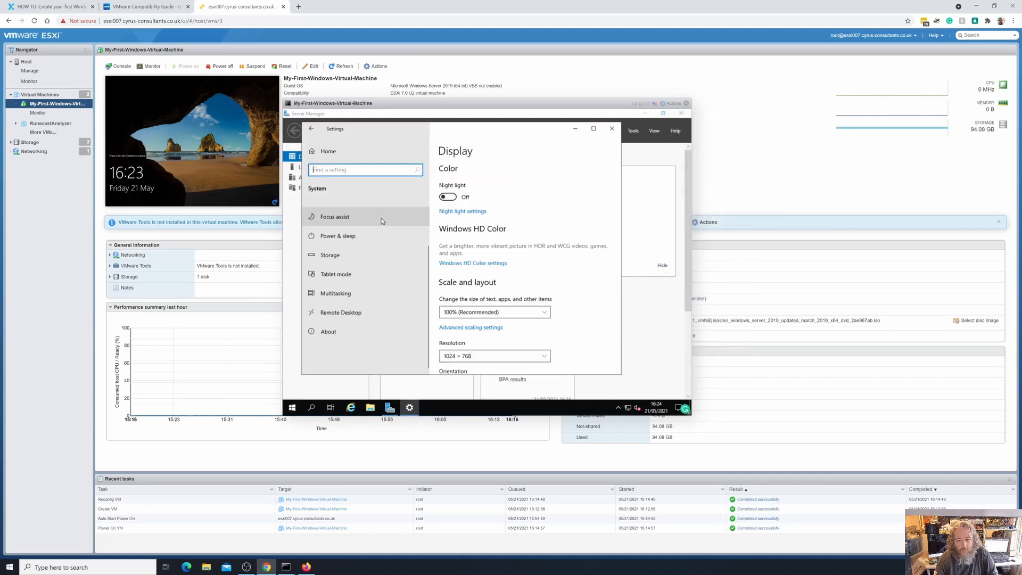
pyautogui.click(336, 332)
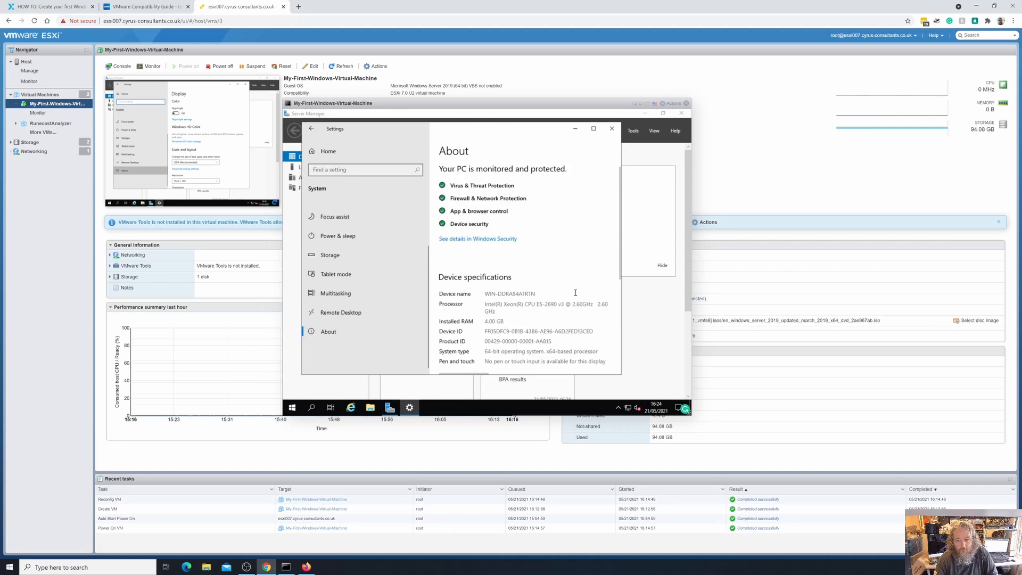
pyautogui.scroll(-2, 575, 292)
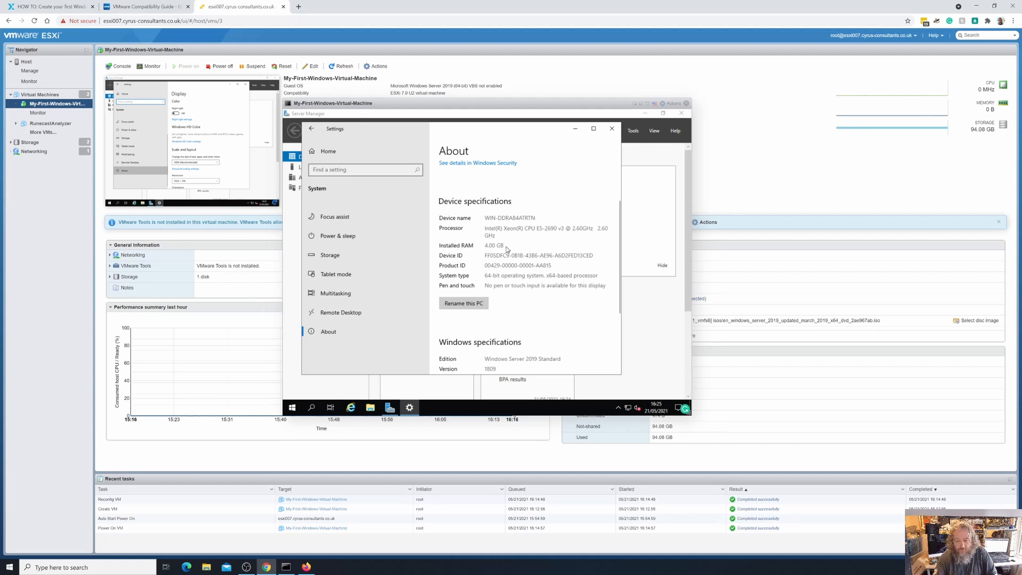
# Send Ctrl-Alt-Delete to the VM to reach the security options screen
pyautogui.click(670, 103)
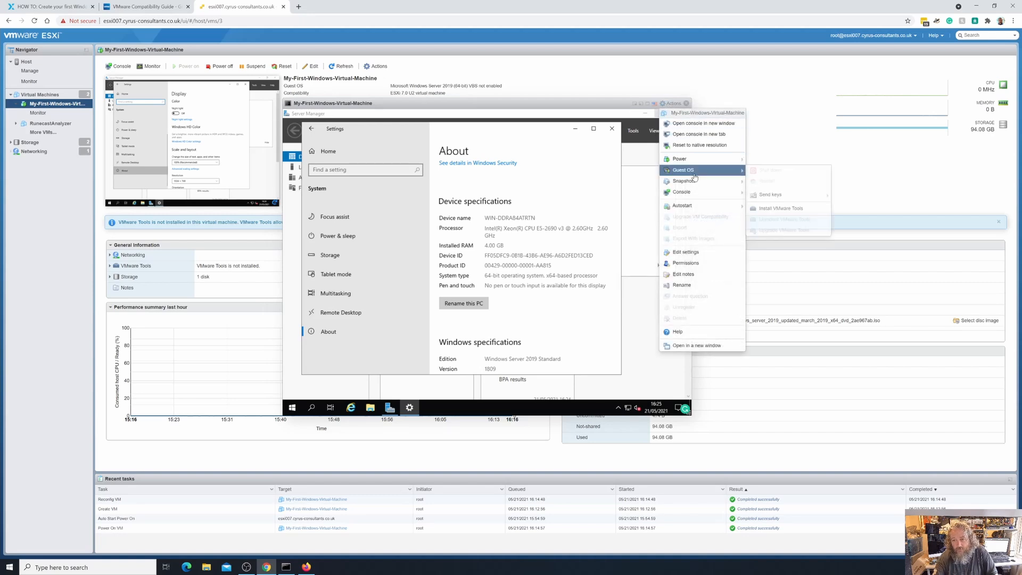
pyautogui.moveTo(706, 165)
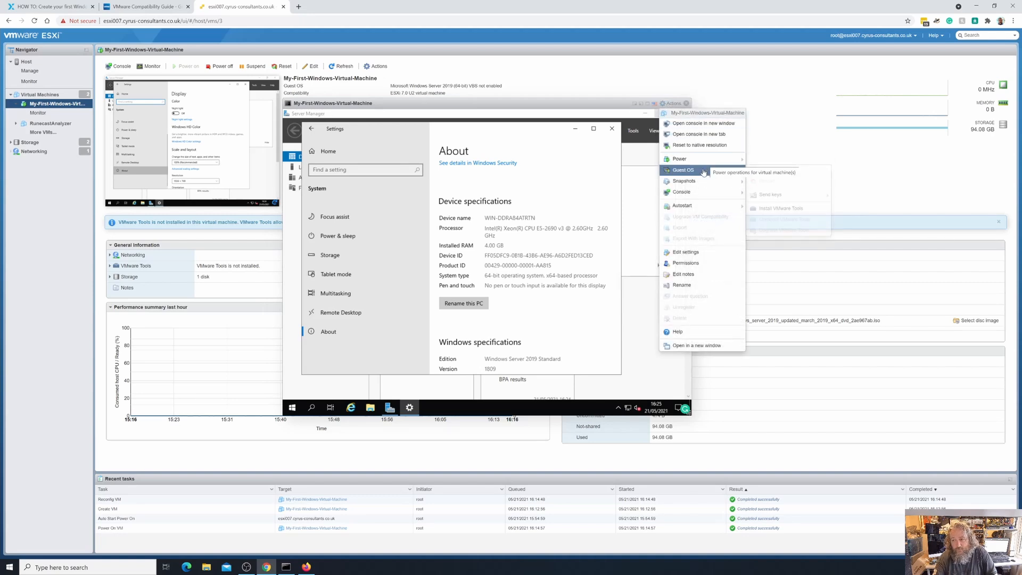
pyautogui.moveTo(763, 197)
pyautogui.click(849, 197)
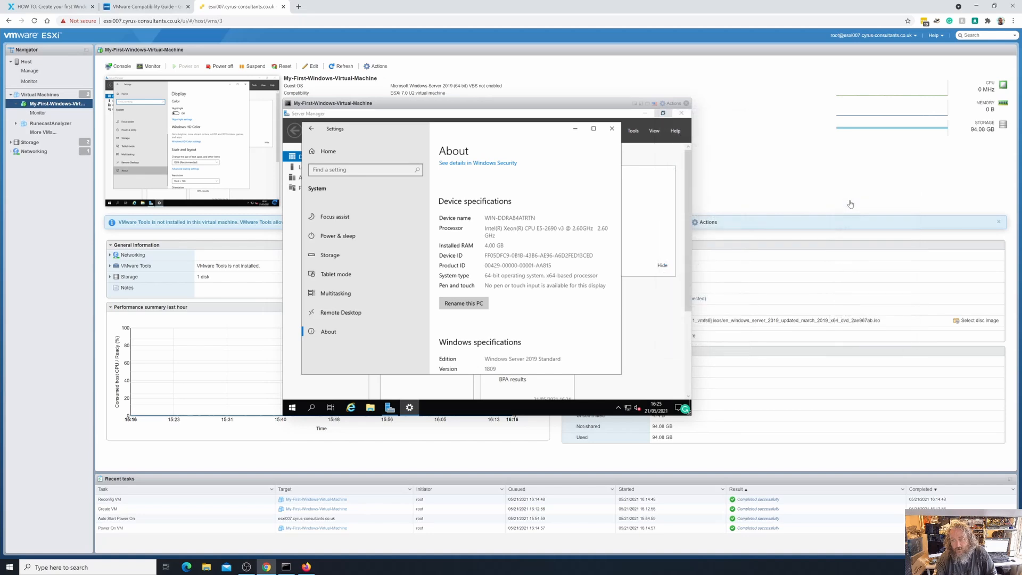
pyautogui.click(673, 104)
pyautogui.moveTo(688, 169)
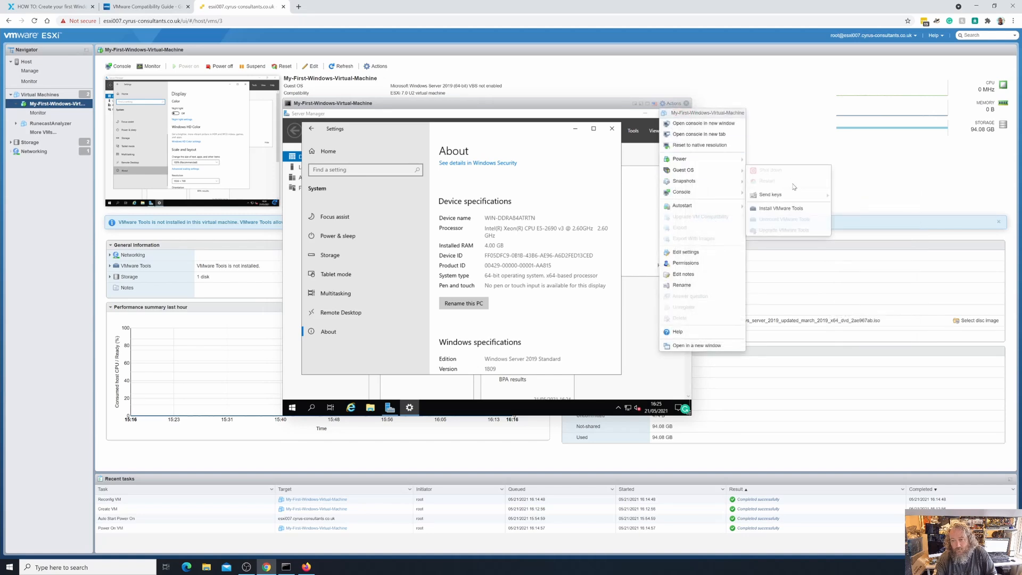
pyautogui.moveTo(788, 194)
pyautogui.click(840, 201)
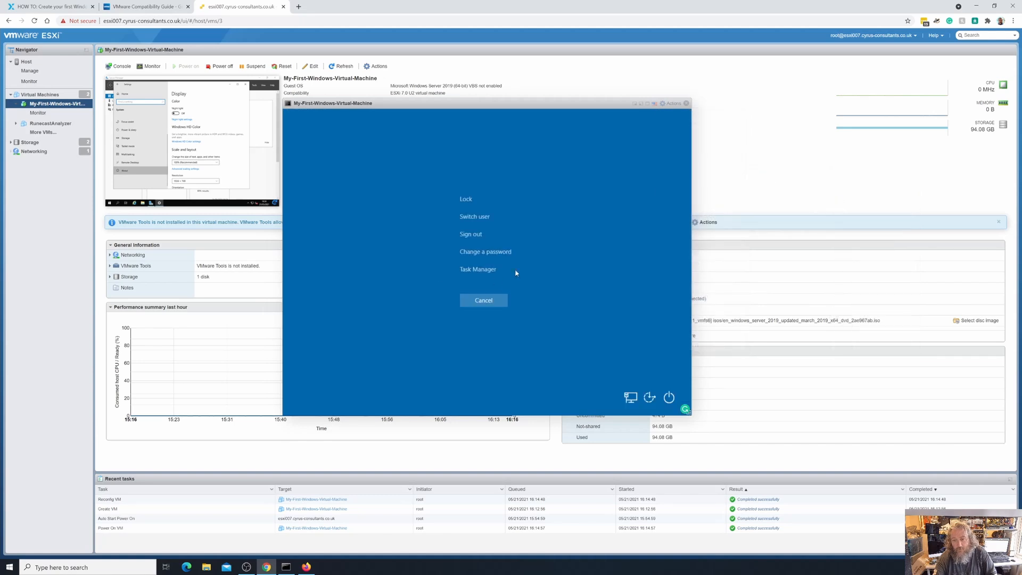
# Check CPU performance in Task Manager's detailed view, then close Task Manager and Settings
pyautogui.click(486, 269)
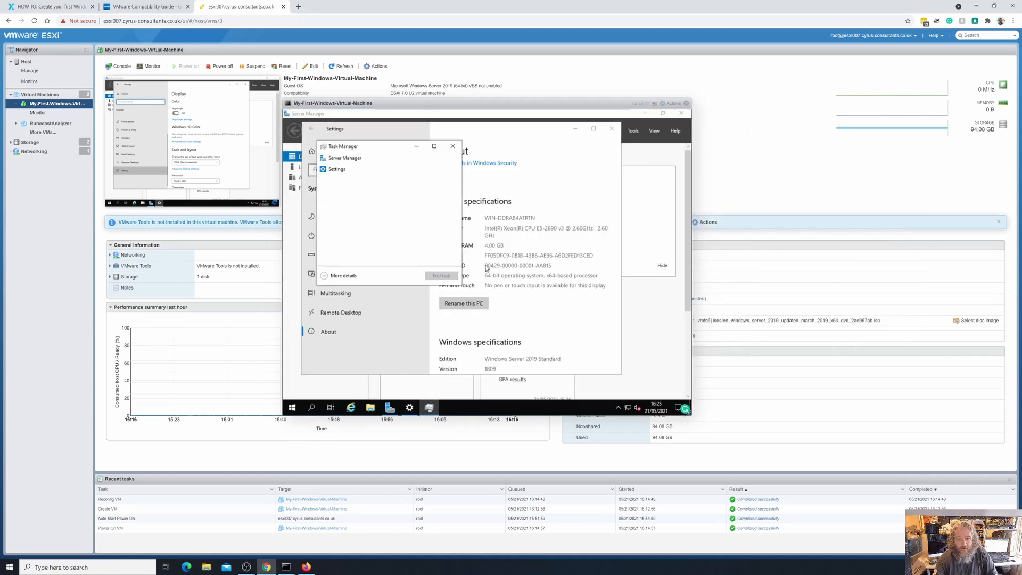
pyautogui.click(333, 275)
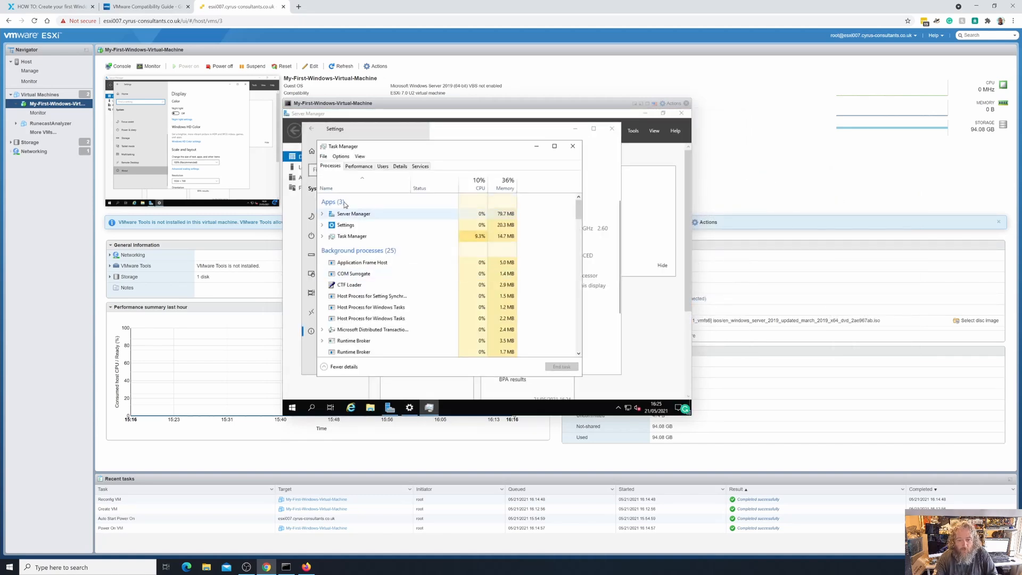
pyautogui.click(360, 167)
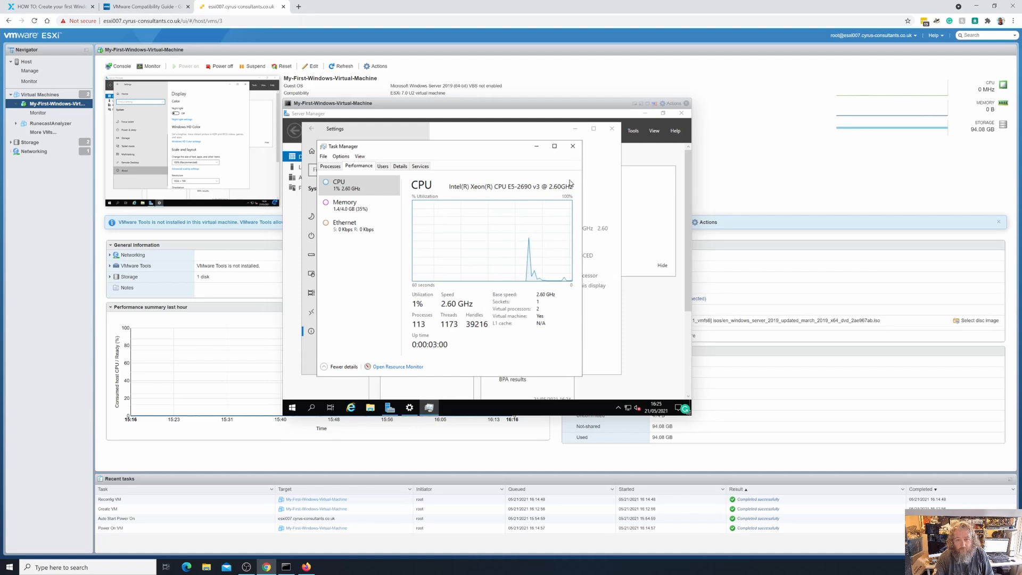
pyautogui.click(573, 146)
pyautogui.click(612, 129)
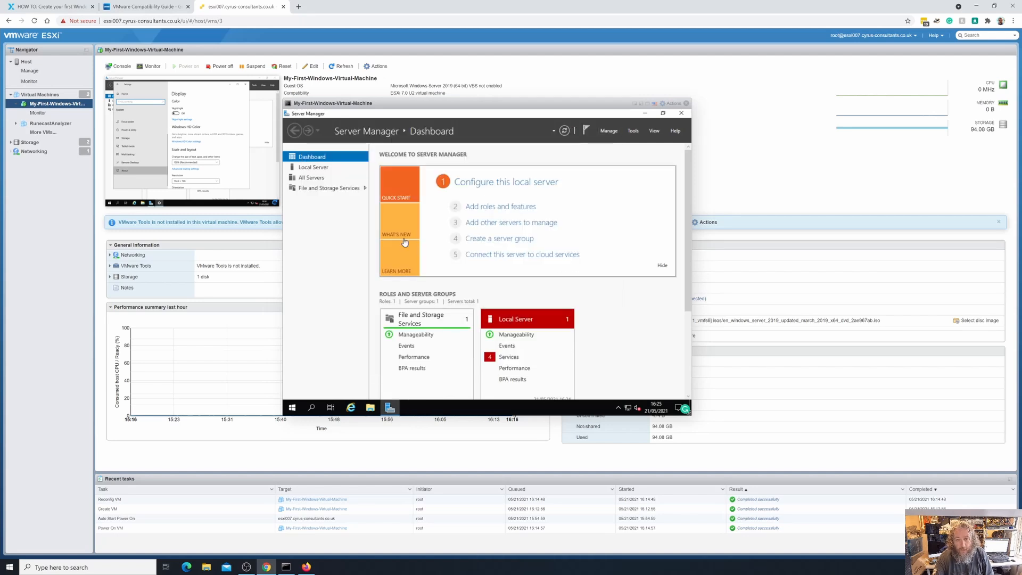
# Close Server Manager and open Windows Settings from the Start menu
pyautogui.click(681, 113)
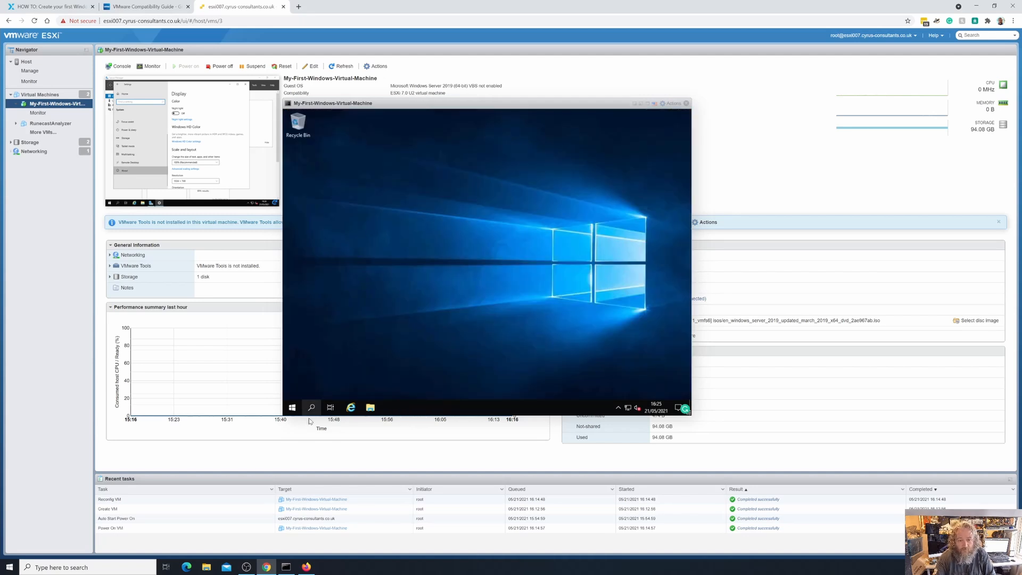
pyautogui.click(292, 407)
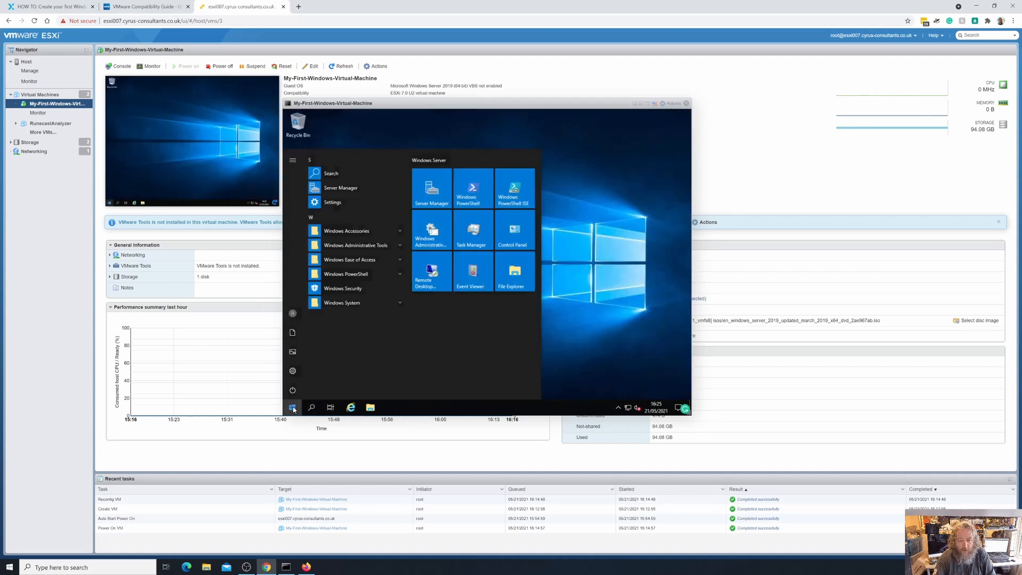
pyautogui.click(292, 370)
# Check for updates in Update & Security, maximize Settings, and return to the Experts Exchange article
pyautogui.scroll(-1, 475, 300)
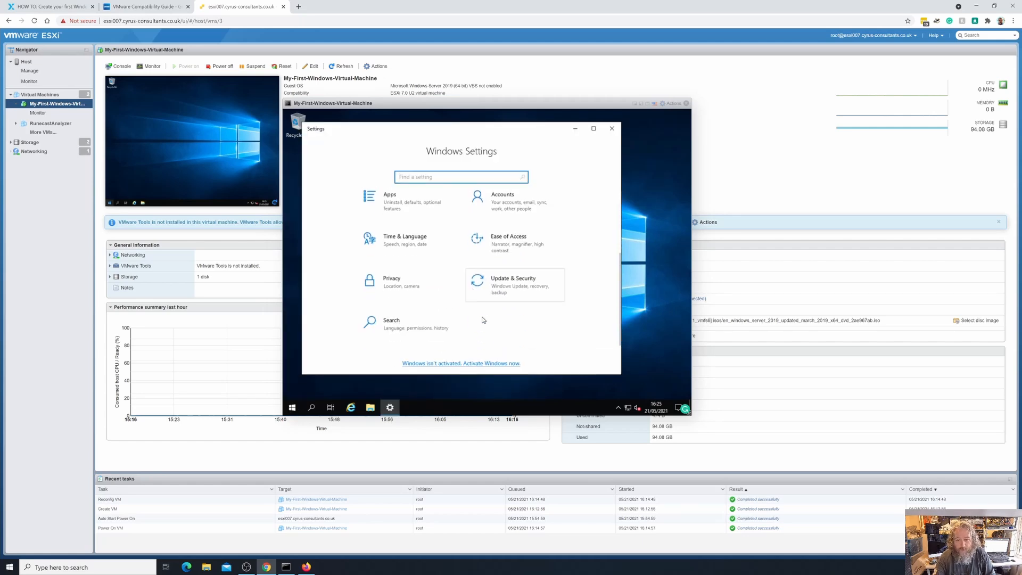
pyautogui.click(518, 289)
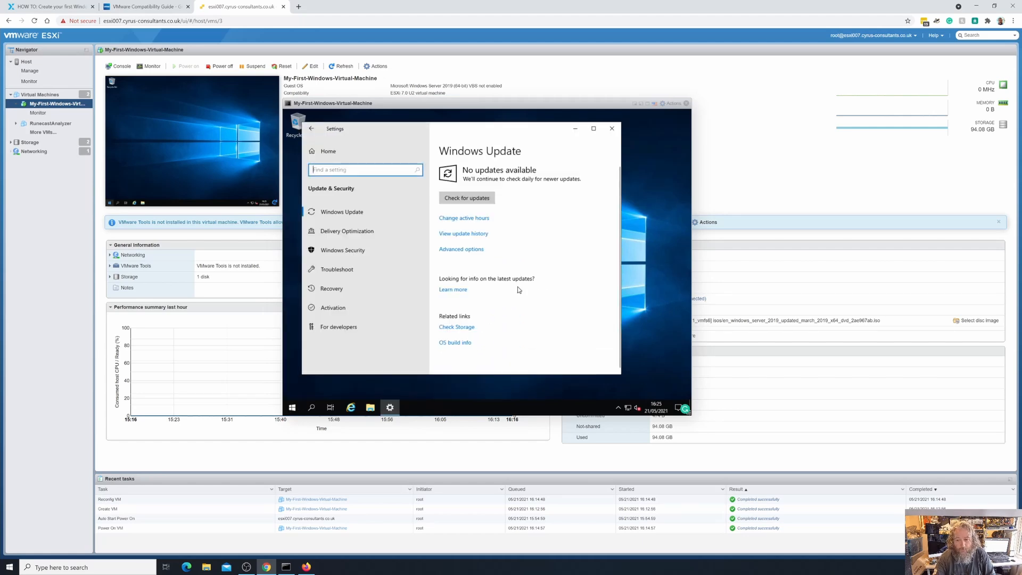
pyautogui.click(466, 199)
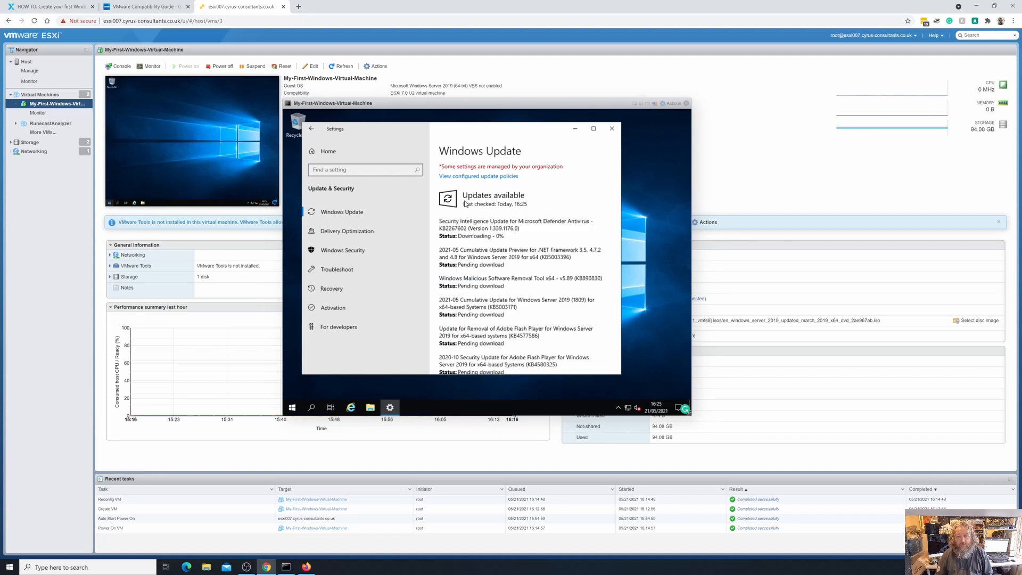
pyautogui.click(594, 128)
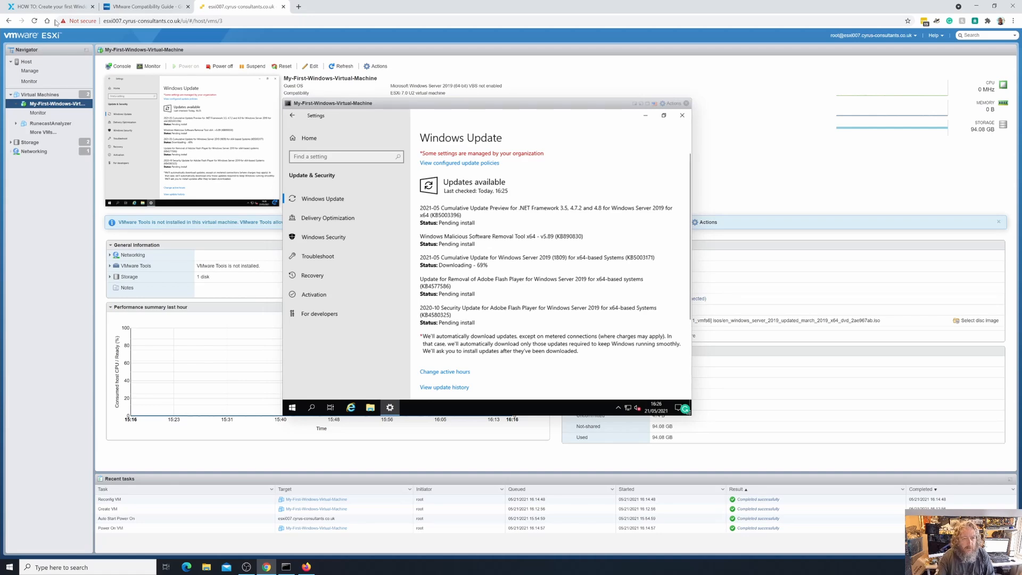
pyautogui.click(39, 8)
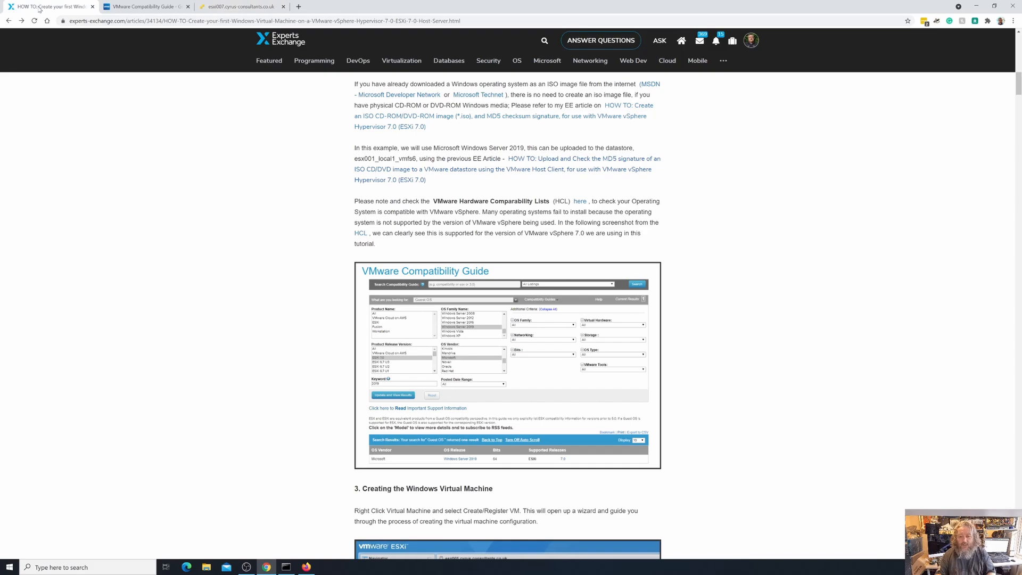
pyautogui.scroll(-12, 638, 320)
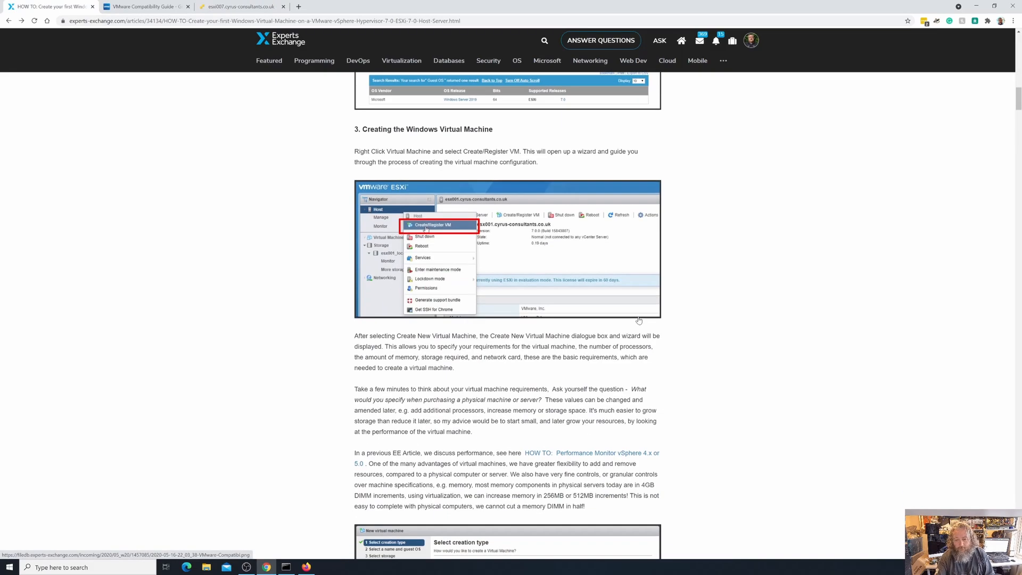
pyautogui.scroll(-18, 638, 320)
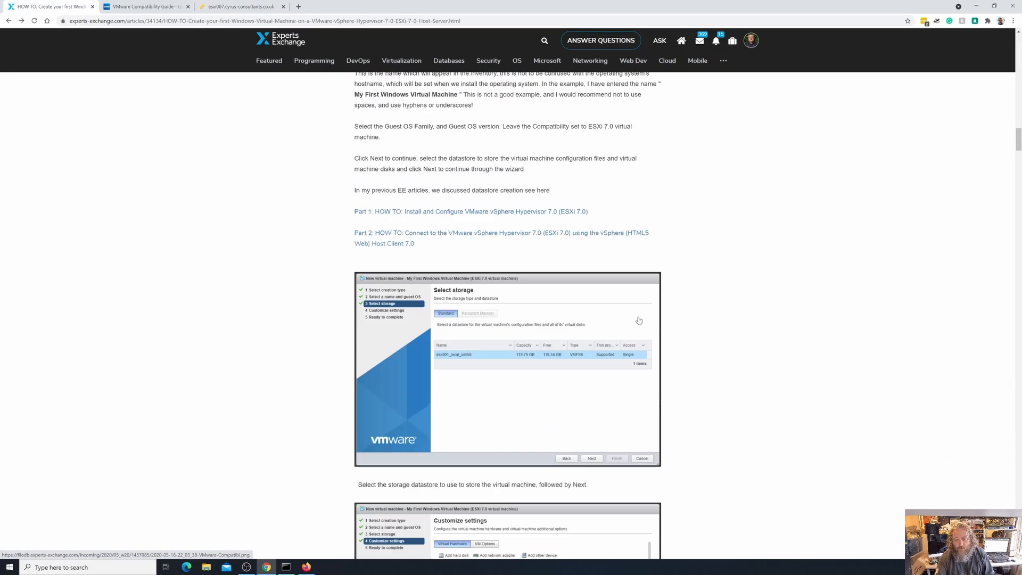
pyautogui.scroll(-8, 638, 320)
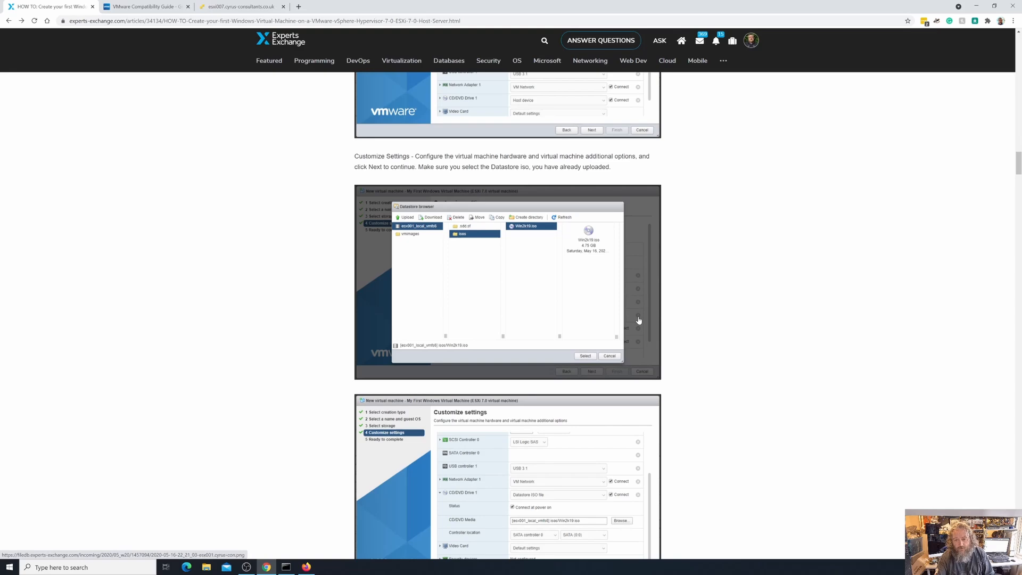
pyautogui.scroll(-6, 638, 320)
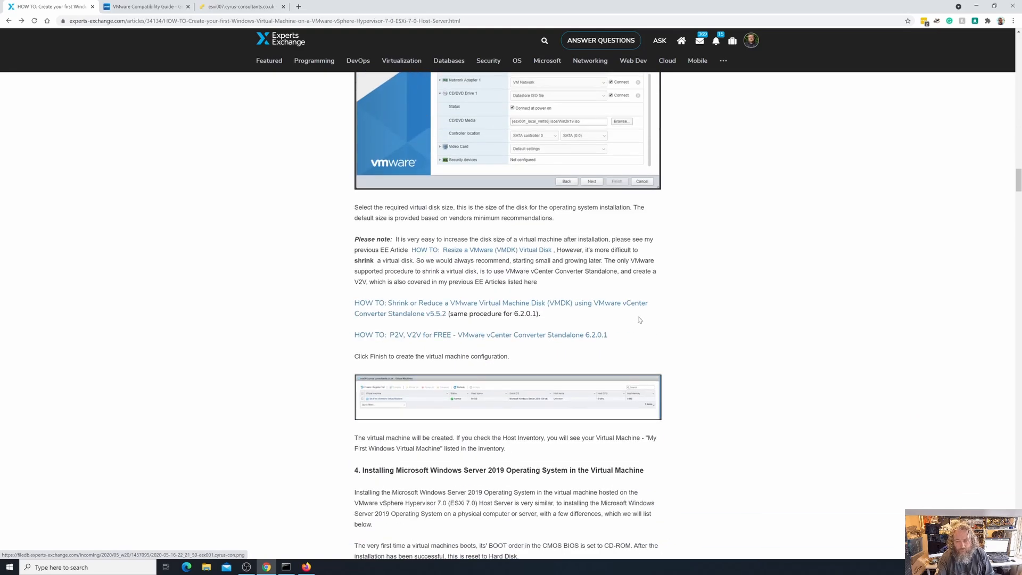
pyautogui.scroll(-17, 639, 319)
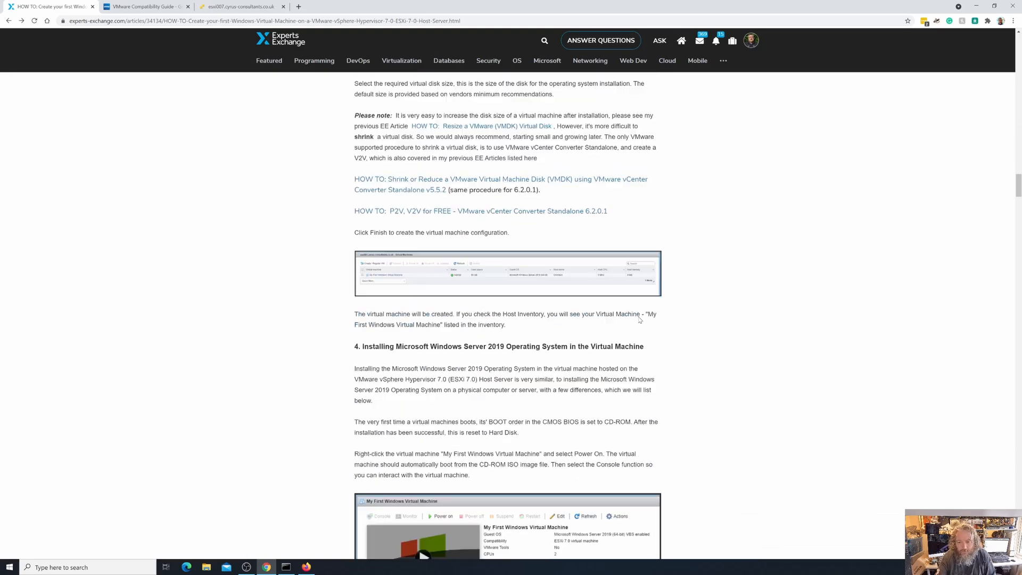